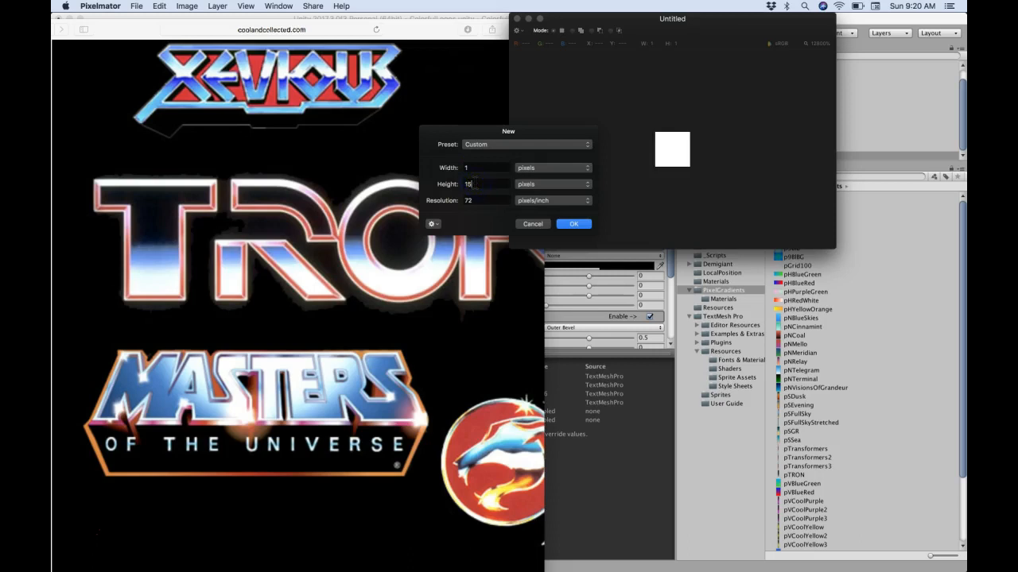
Step: Create a 1 by 5 pixel image and paint its top pixel with the dark grey sampled from the TRON logo
scroll(647, 118, up, 5)
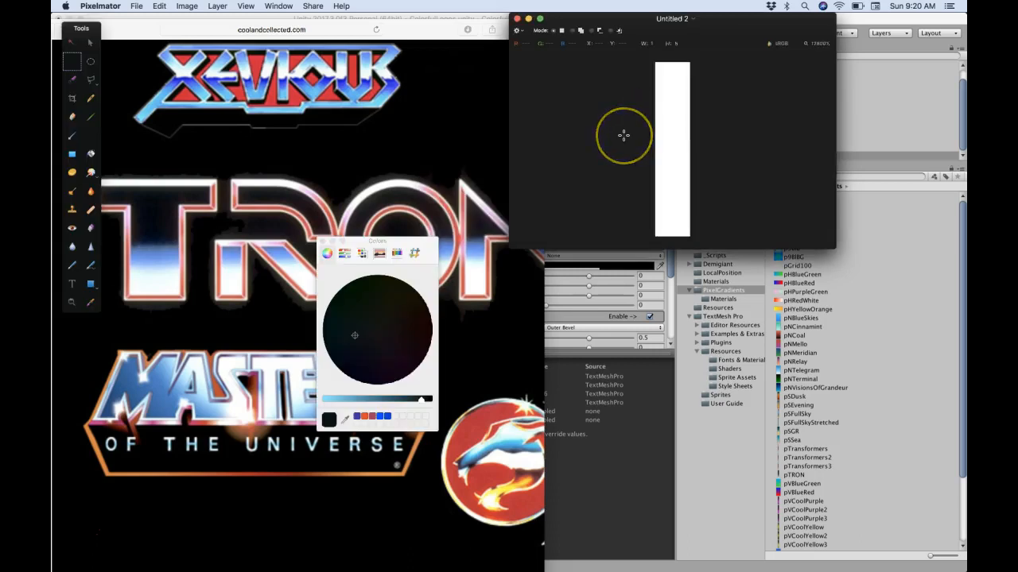
click(345, 420)
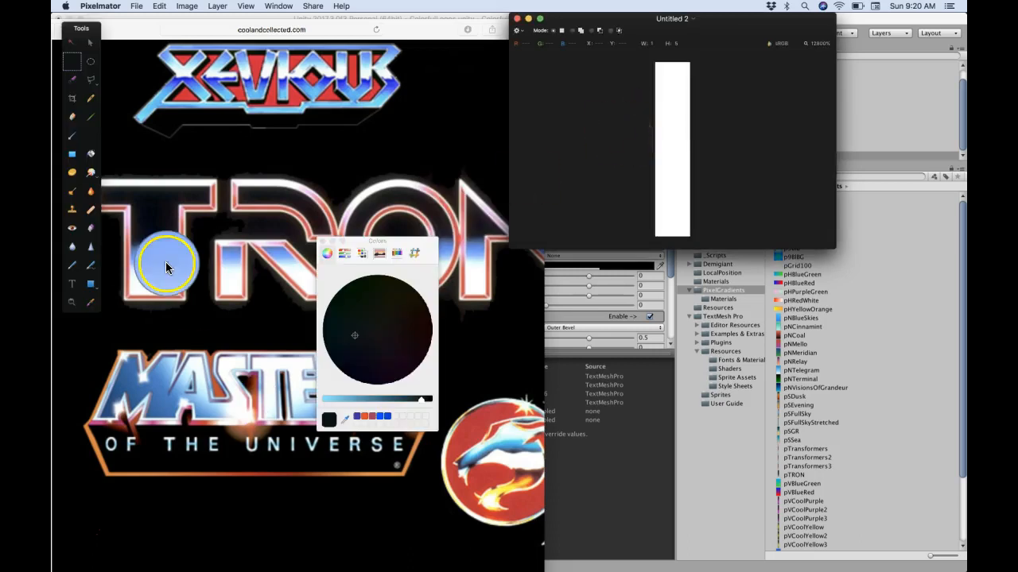
click(170, 195)
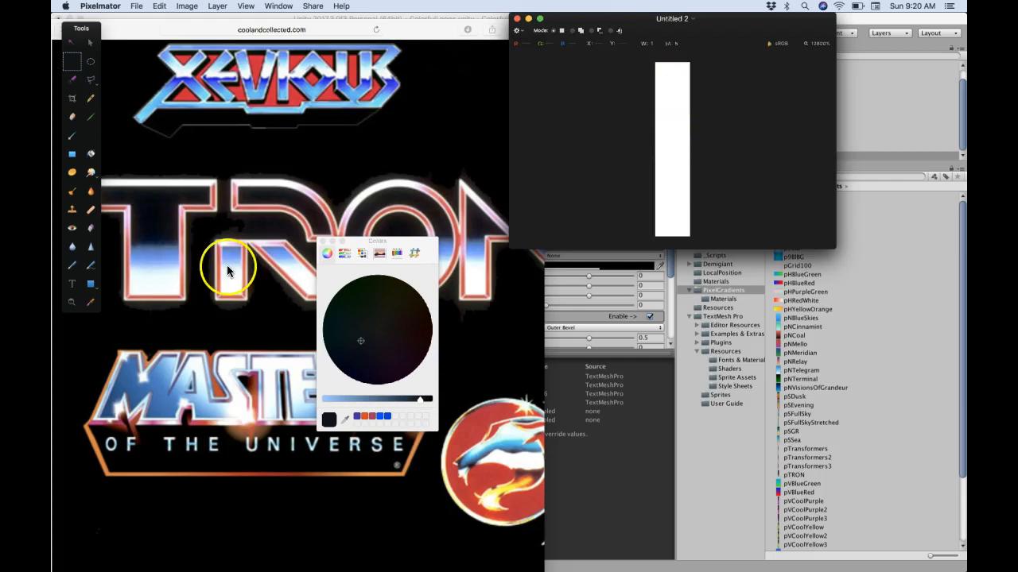
click(76, 135)
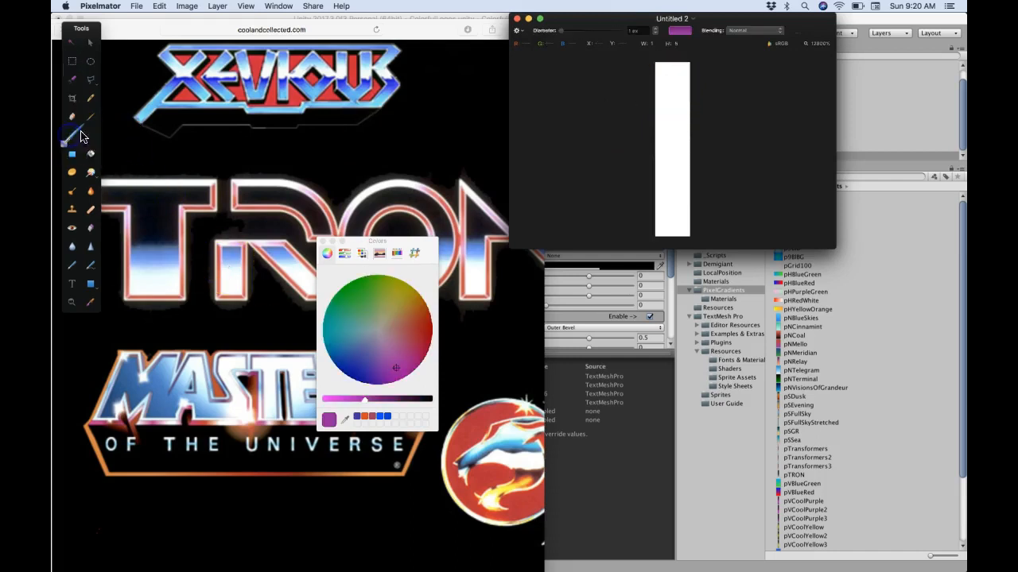
click(672, 79)
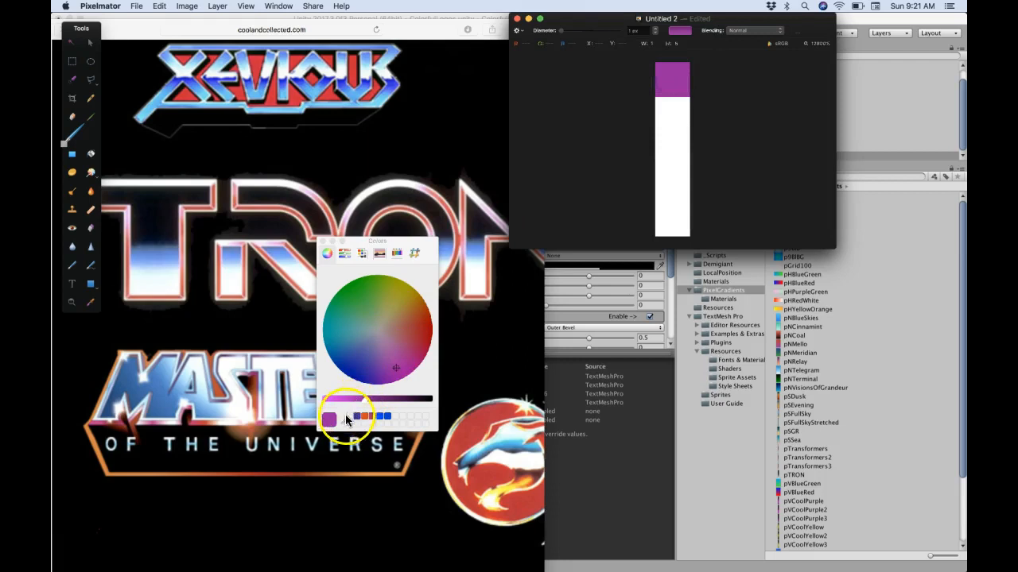
click(184, 189)
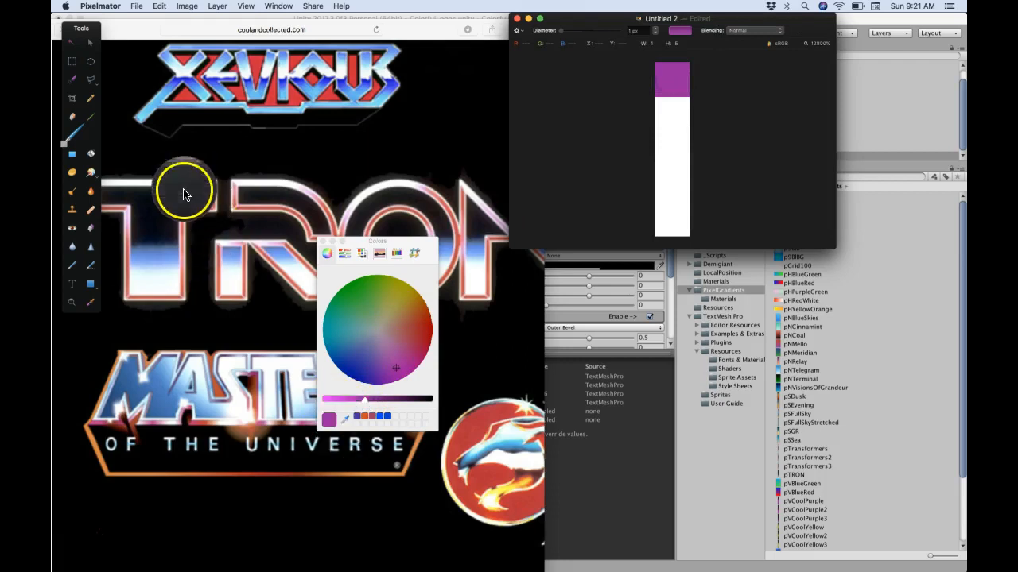
click(681, 74)
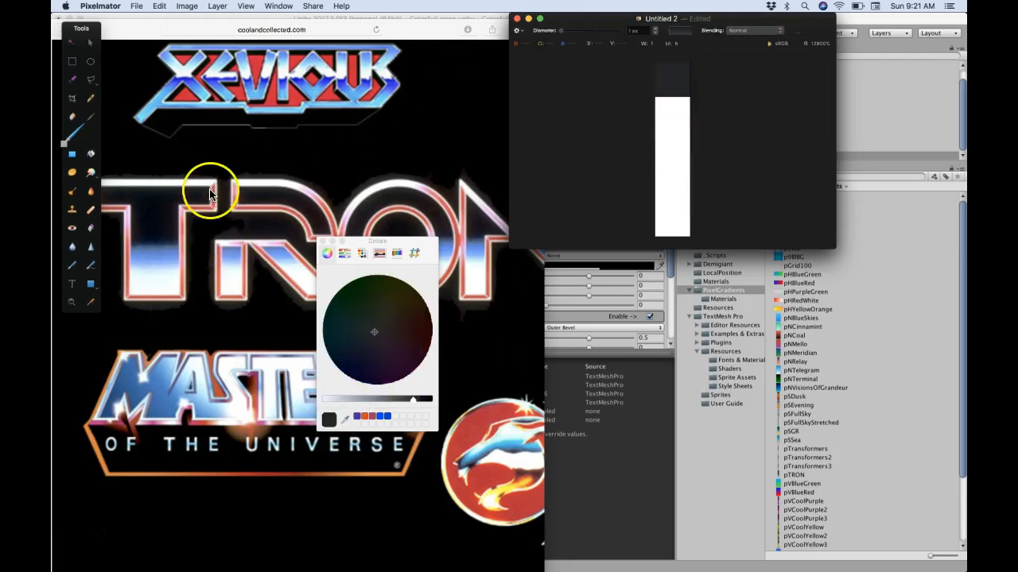
Step: Paint the remaining four pixels from top to bottom in near-black, dark blue, light blue and near-white sampled from the TRON logo
click(302, 170)
click(680, 125)
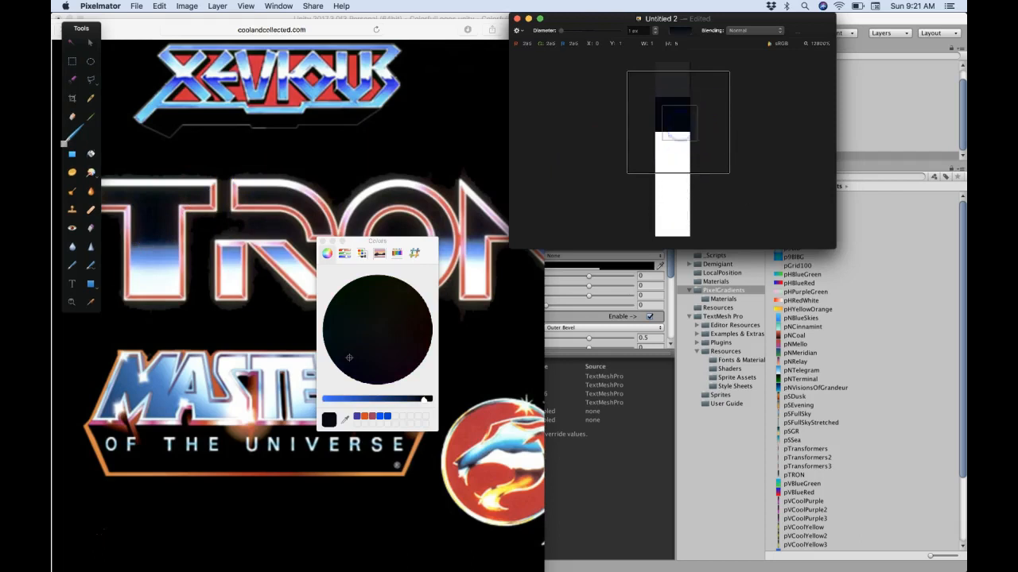
click(155, 248)
click(155, 249)
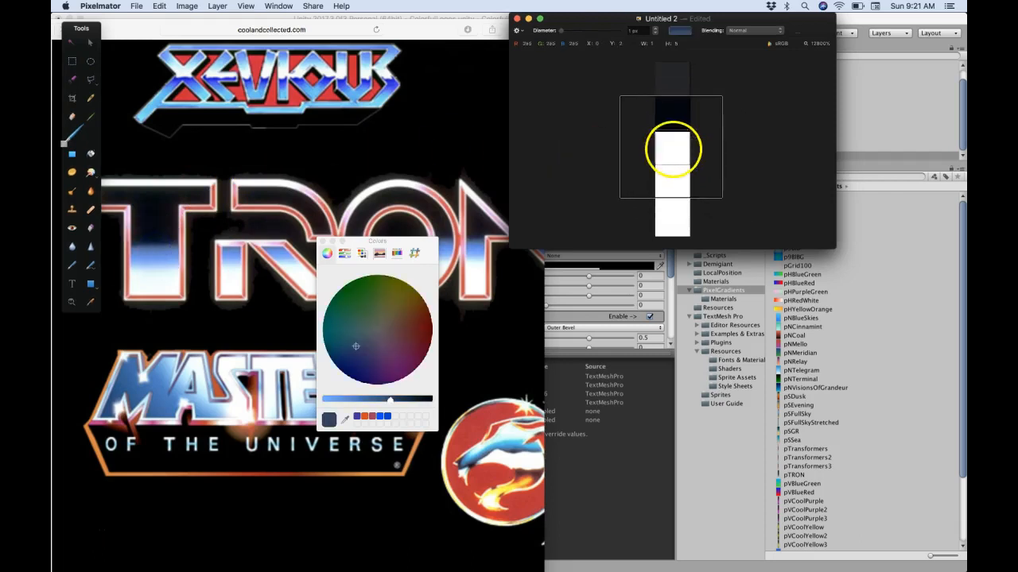
click(673, 150)
click(345, 419)
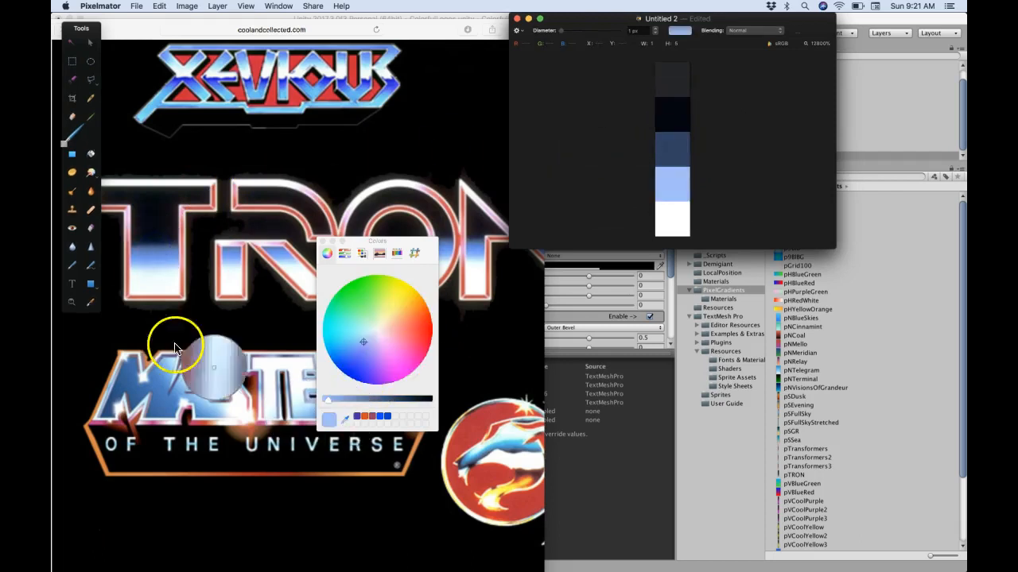
click(149, 287)
click(672, 220)
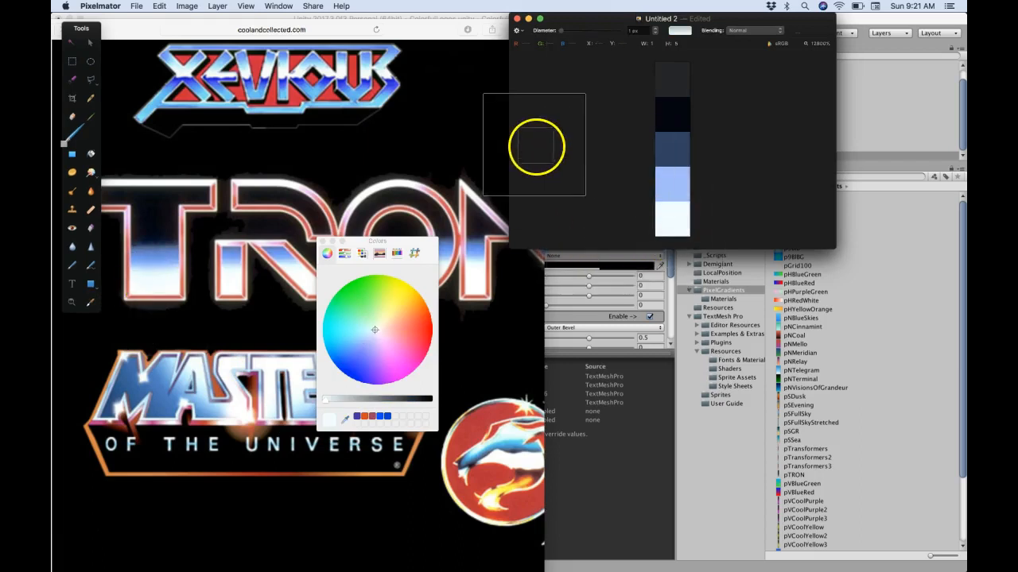
Step: Export the image to the desktop as pTRON2 and bring it from Finder into Unity's PixelGradients folder
click(136, 6)
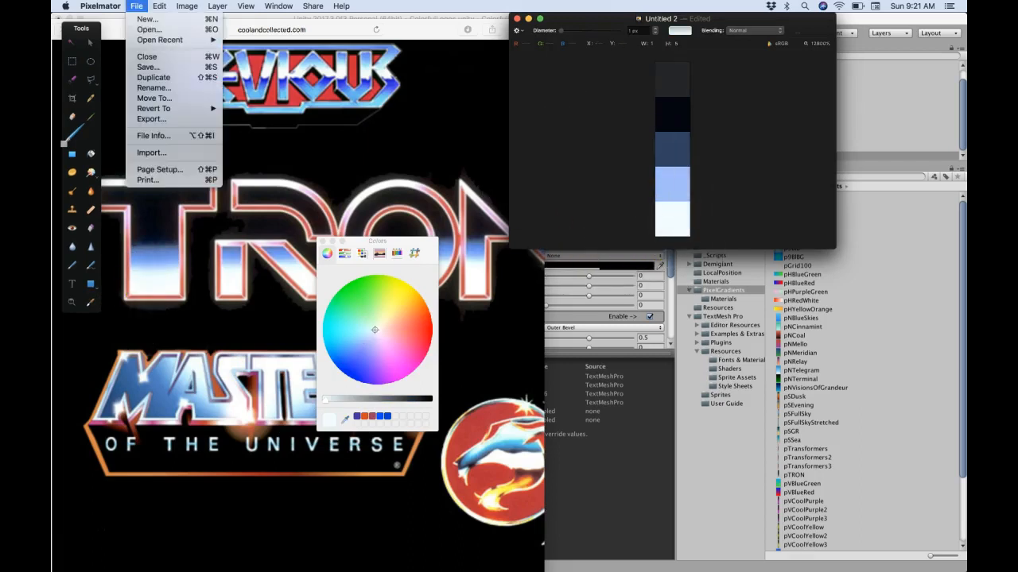
click(151, 119)
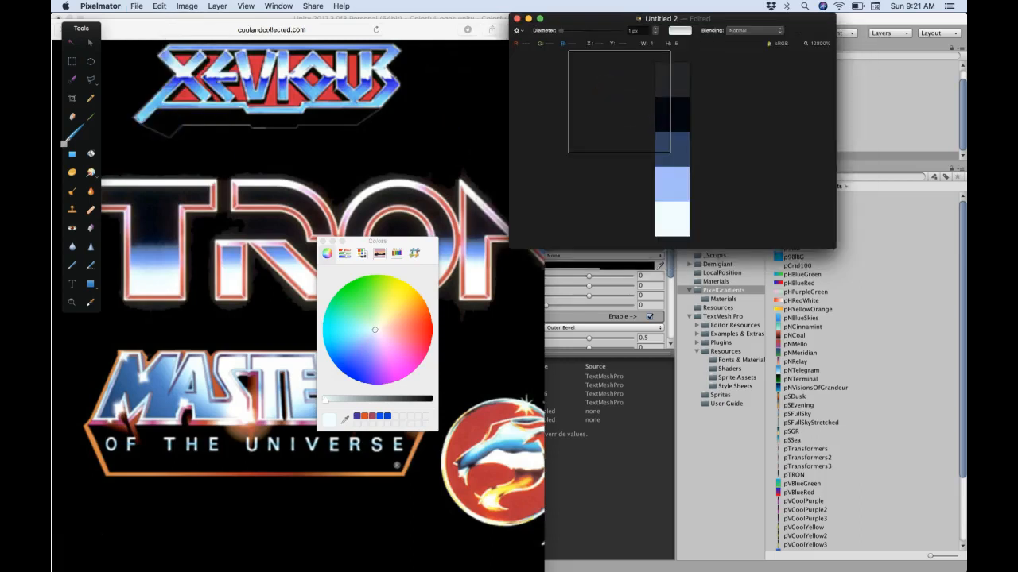
key(super+Tab)
key(super+Tab)
key(super+Tab)
key(super+Tab)
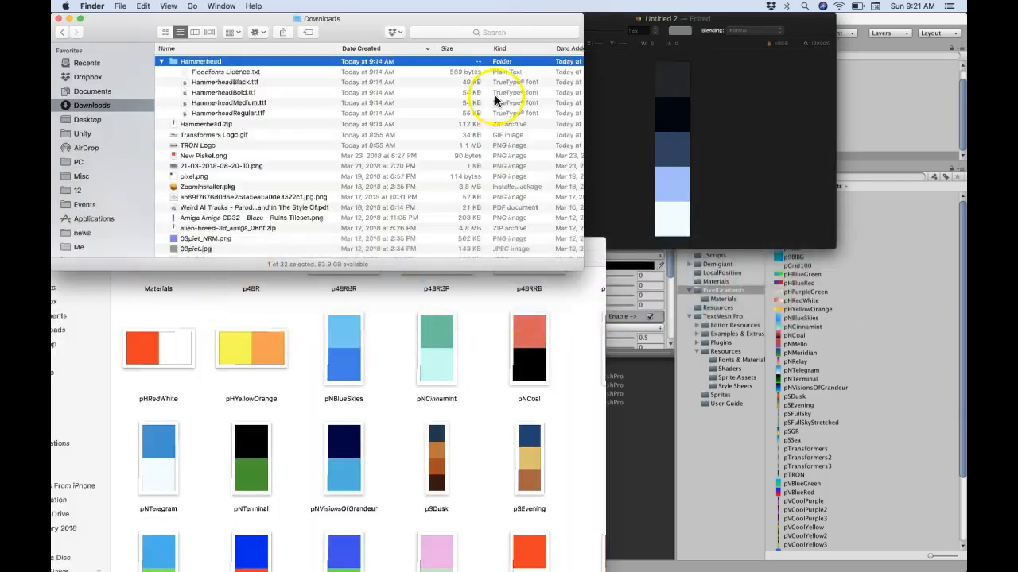
click(89, 119)
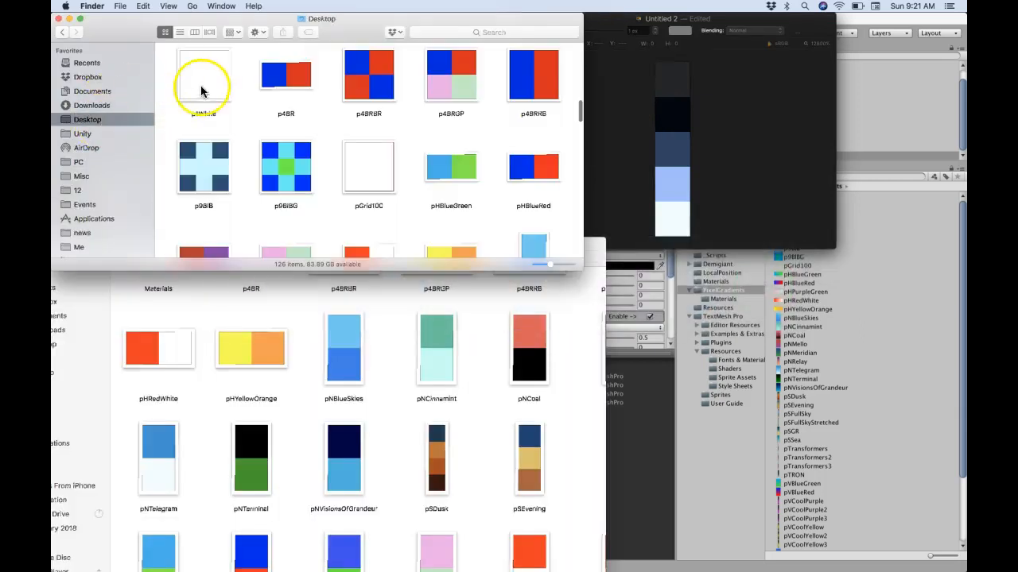
scroll(262, 125, down, 20)
drag(533, 202, 896, 381)
Step: Try pTRON2 as the face texture of the HammerheadBlack SDF material and compare the lettering with the TRON logo in Safari
drag(798, 484, 560, 137)
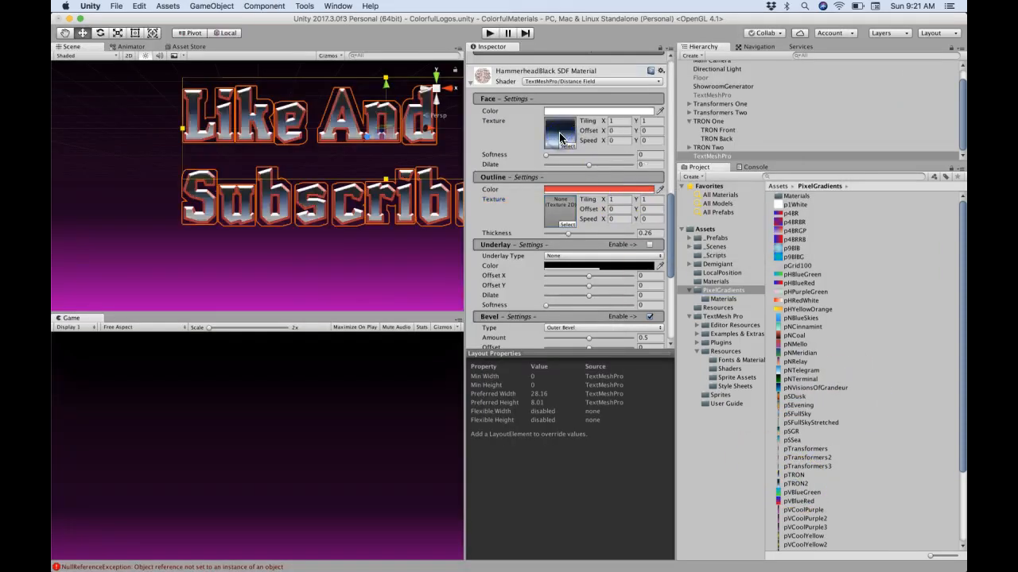
scroll(257, 229, up, 3)
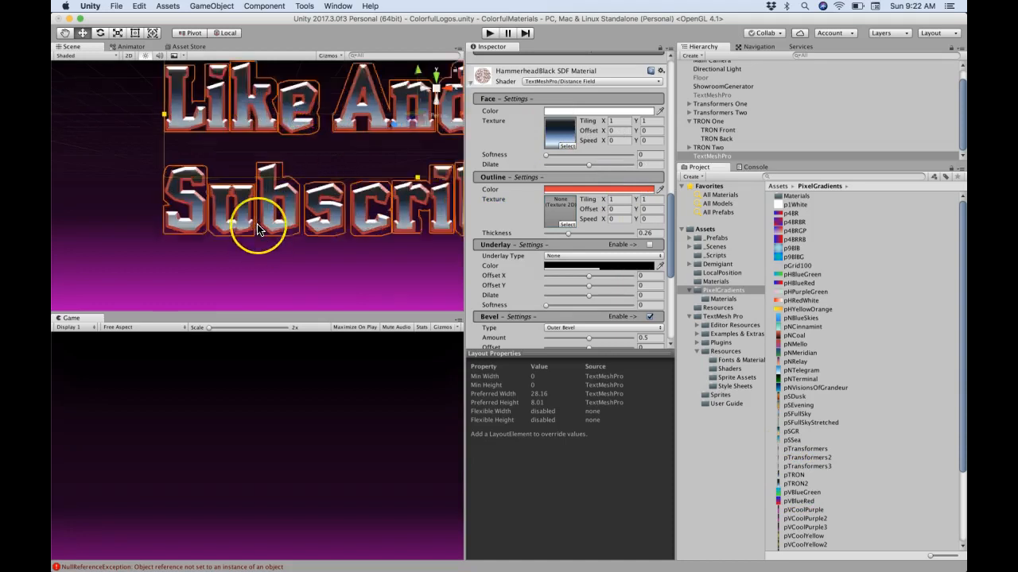
scroll(257, 229, up, 3)
scroll(257, 229, down, 5)
key(super+Tab)
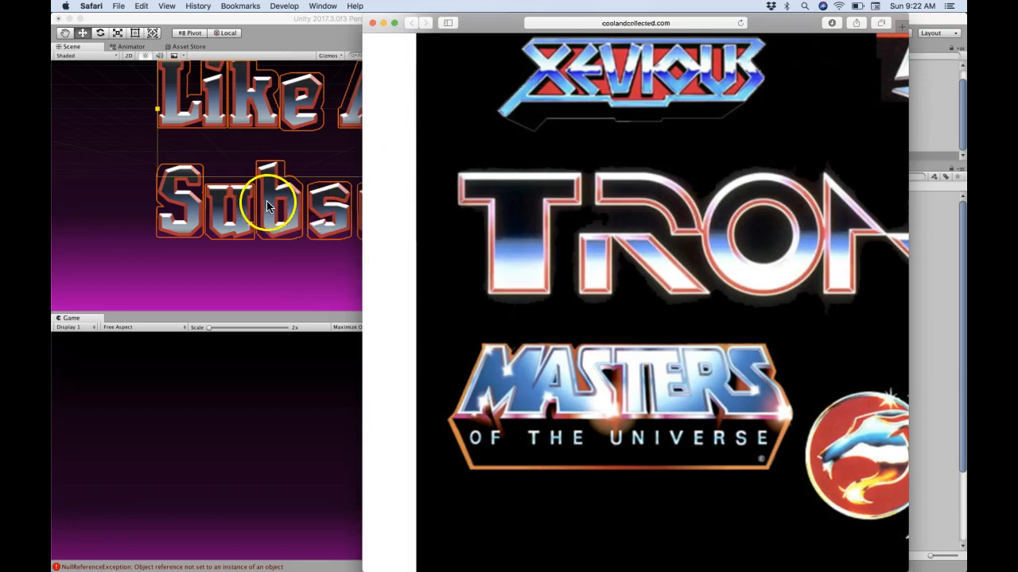
click(307, 19)
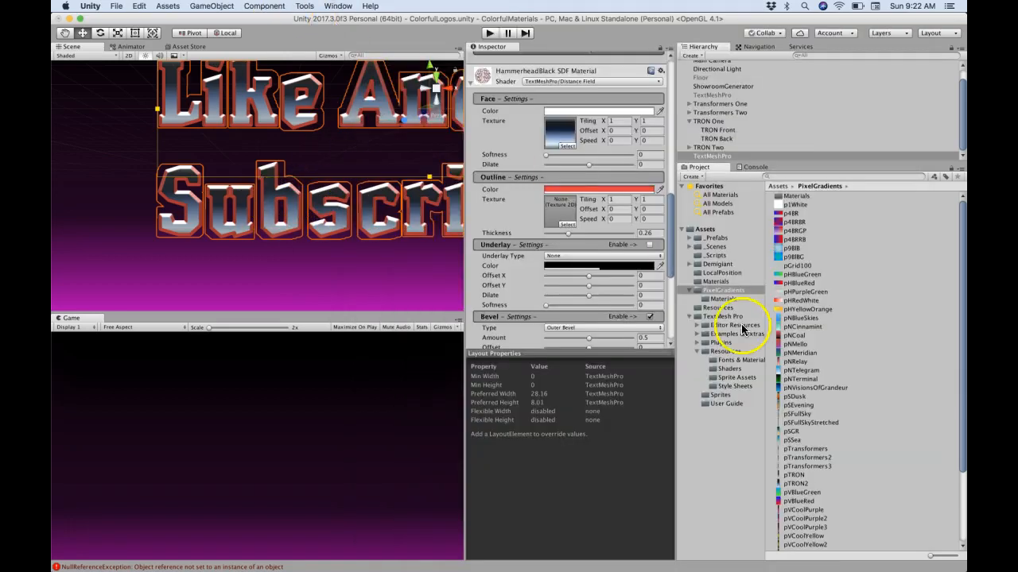
Step: Assign the pTRON gradient as the face texture of the HammerheadBlack SDF material and inspect the lettering in the scene
drag(795, 475, 558, 142)
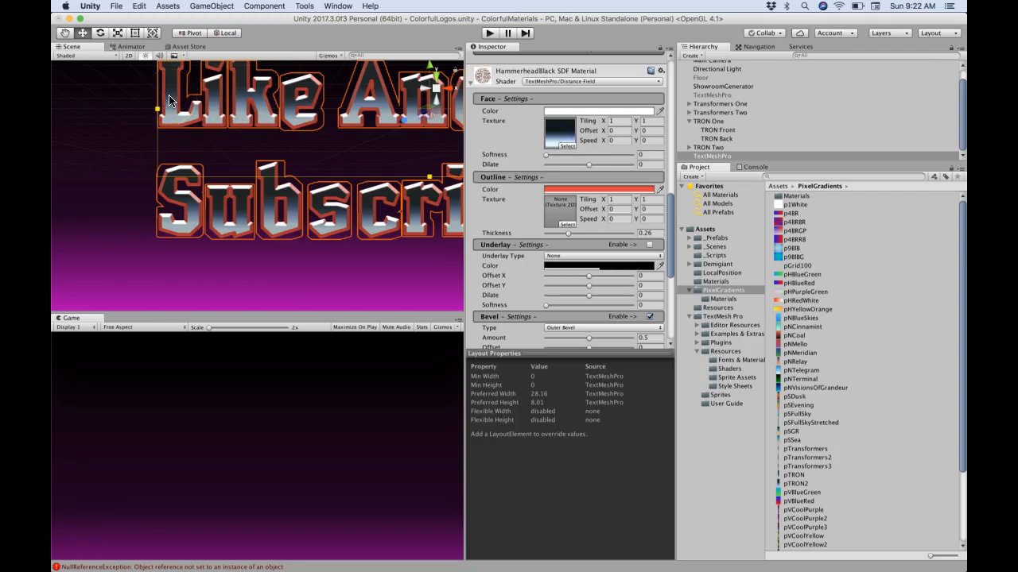
click(330, 151)
key(e)
right_drag(330, 152, 330, 151)
key(s)
key(d)
Step: Change the TextMeshPro object's text to TRON and compare it with the original logo in Safari
click(712, 156)
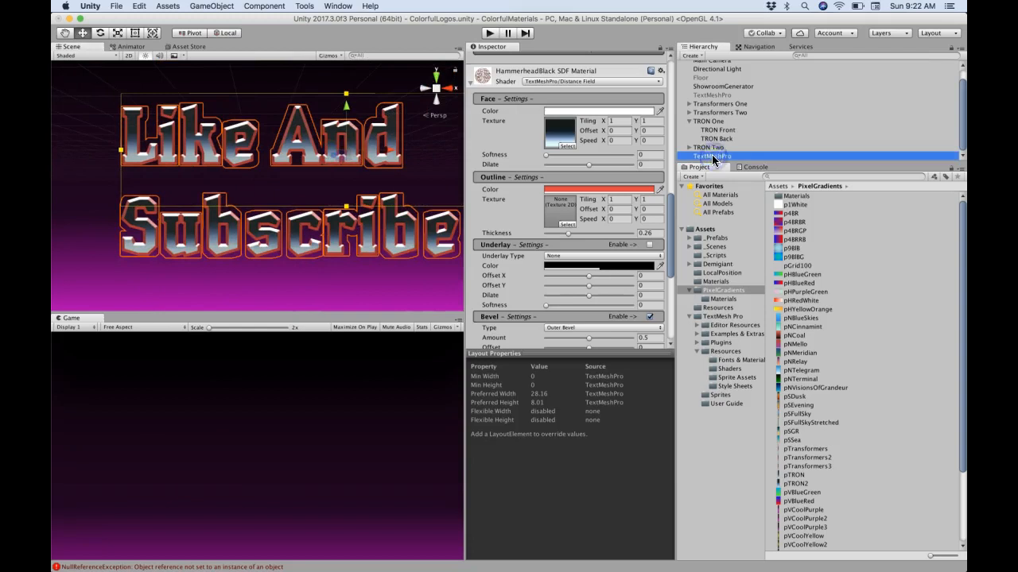
scroll(570, 204, down, 5)
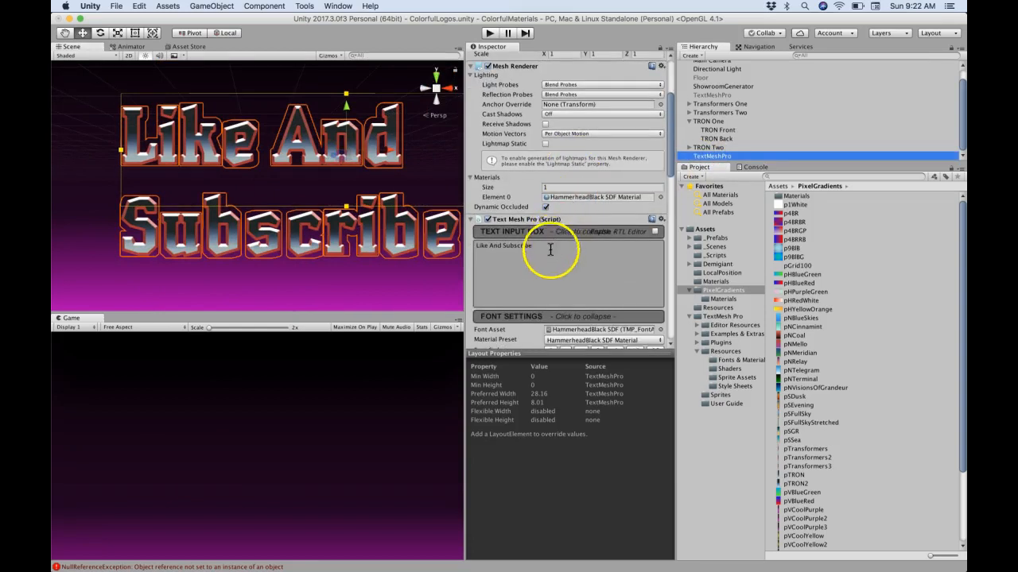
click(551, 252)
right_drag(330, 181, 331, 181)
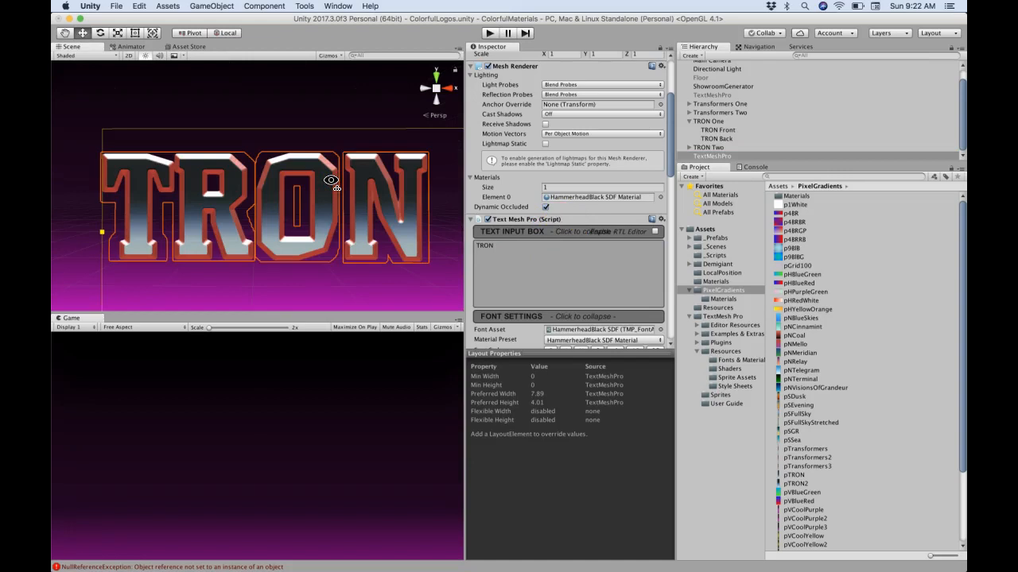
key(super+Tab)
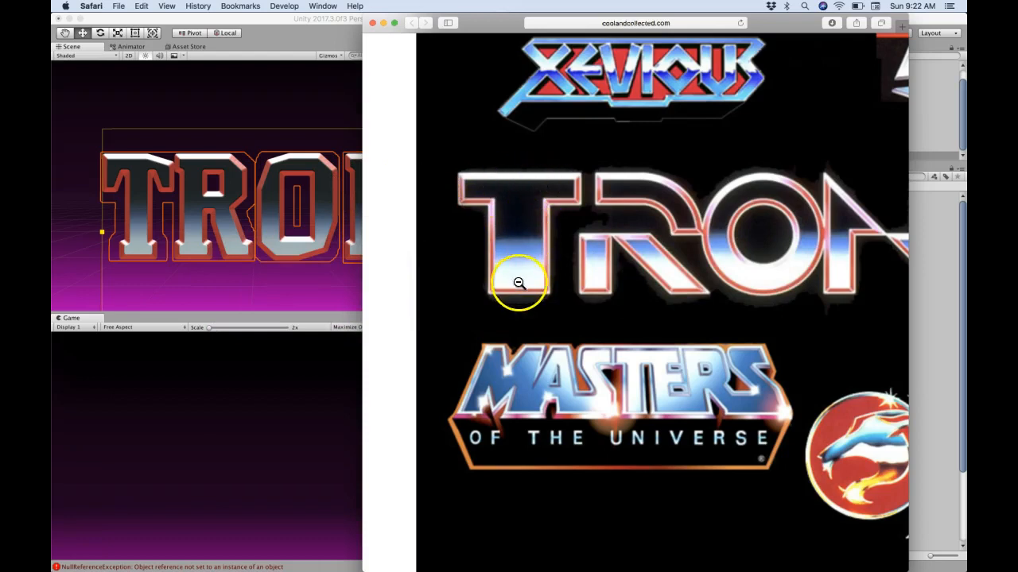
click(291, 286)
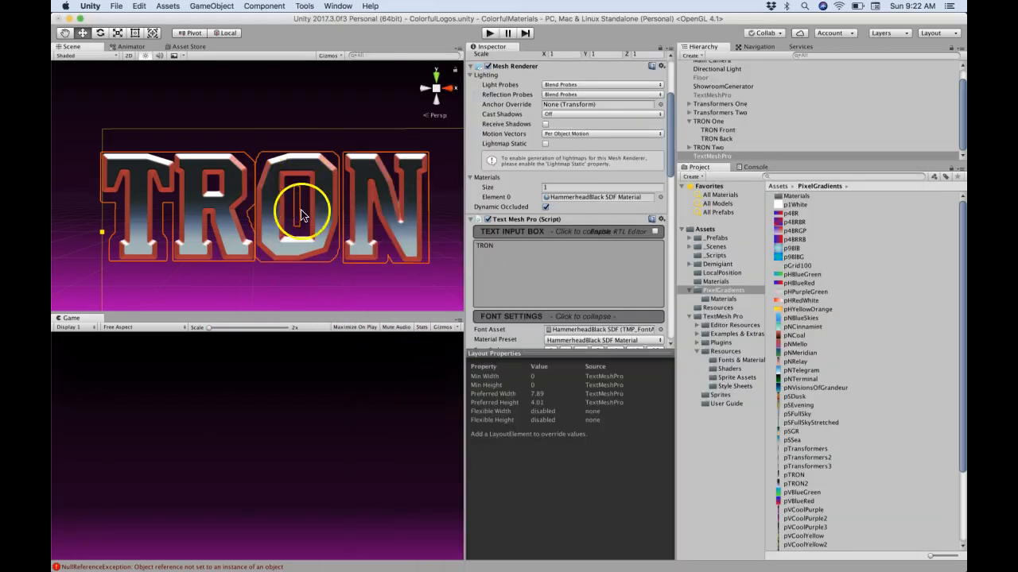
Step: Turn the HammerheadBlack SDF material's bevel off and on again to compare the lettering with and without it
scroll(517, 200, down, 15)
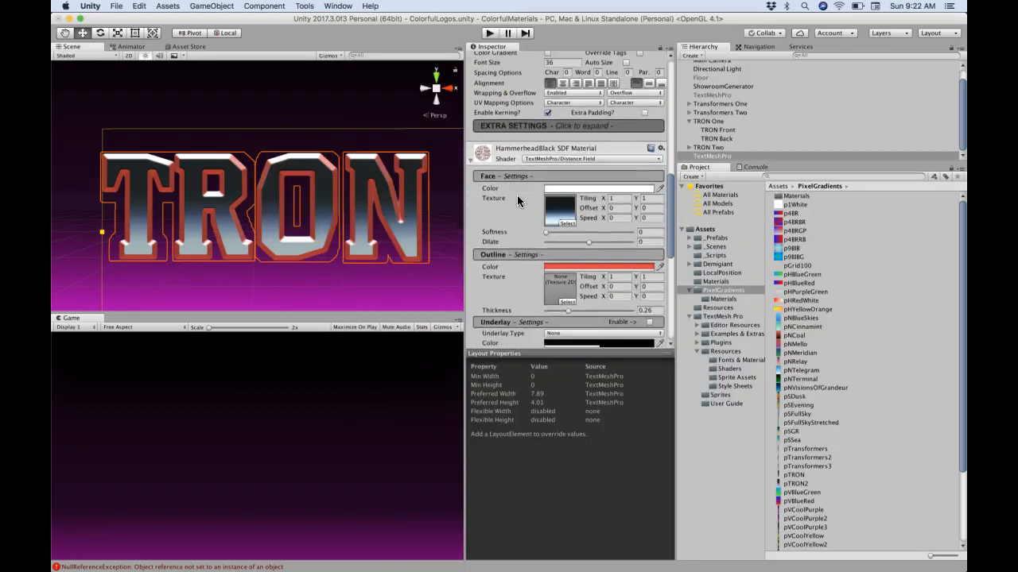
click(649, 77)
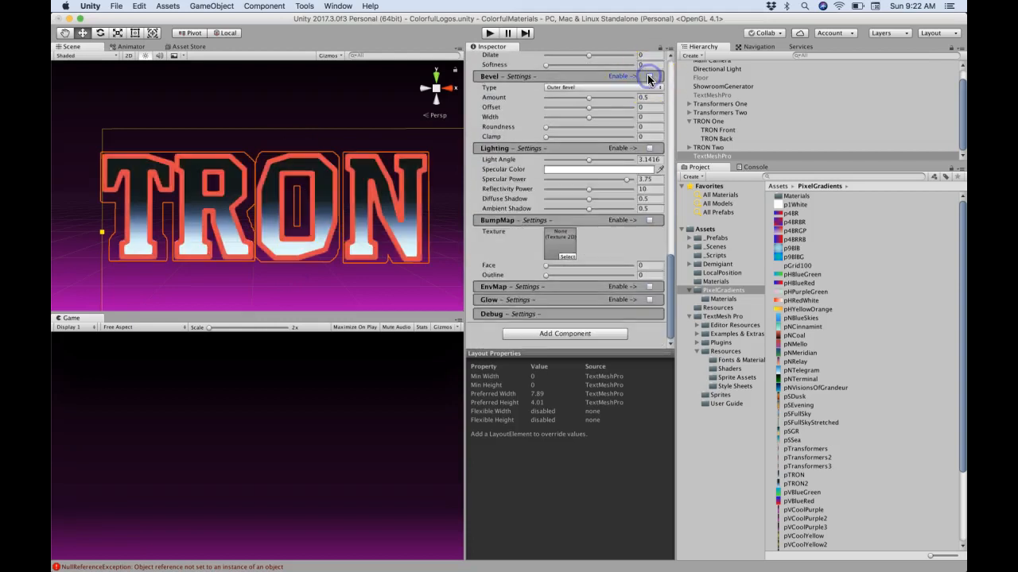
click(649, 76)
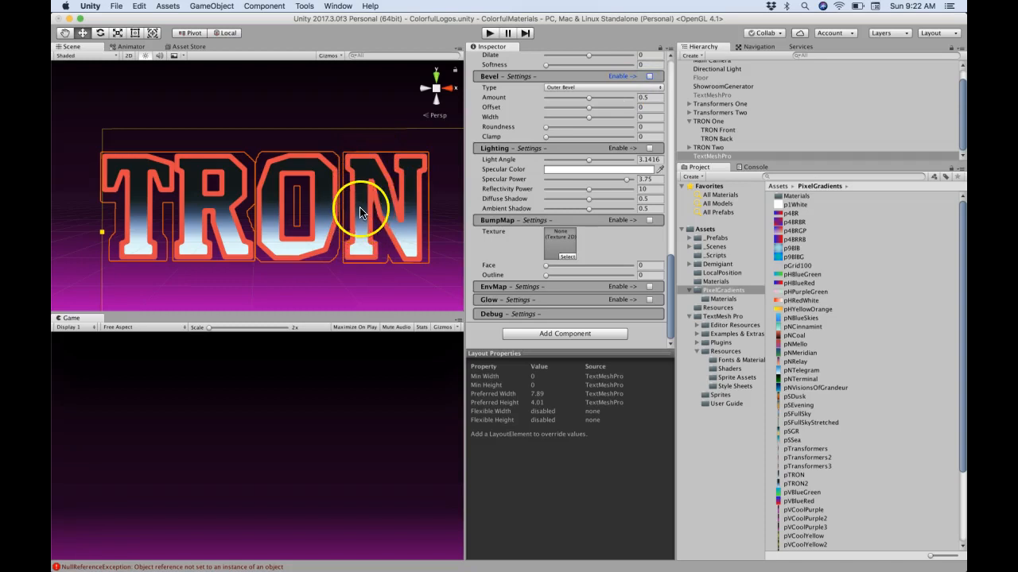
click(650, 77)
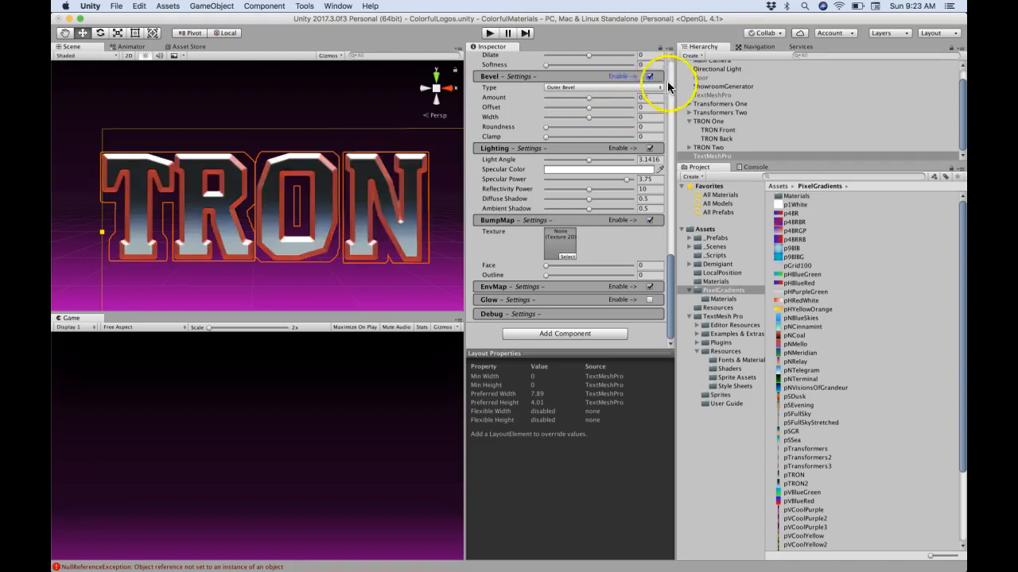
Step: Duplicate the TextMeshPro object of the TRON lettering and rename the copy TextMeshPro Back
click(725, 156)
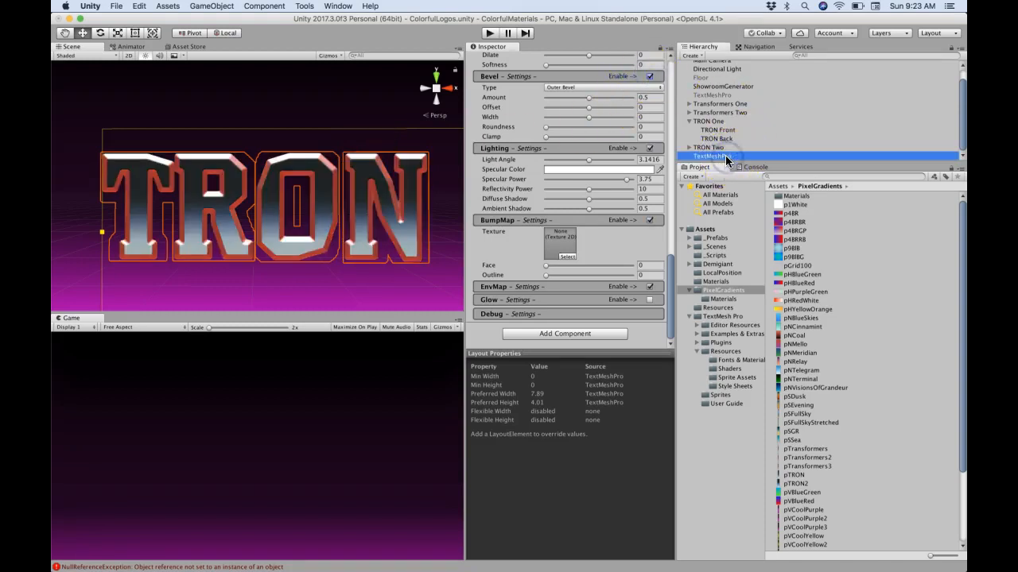
click(726, 159)
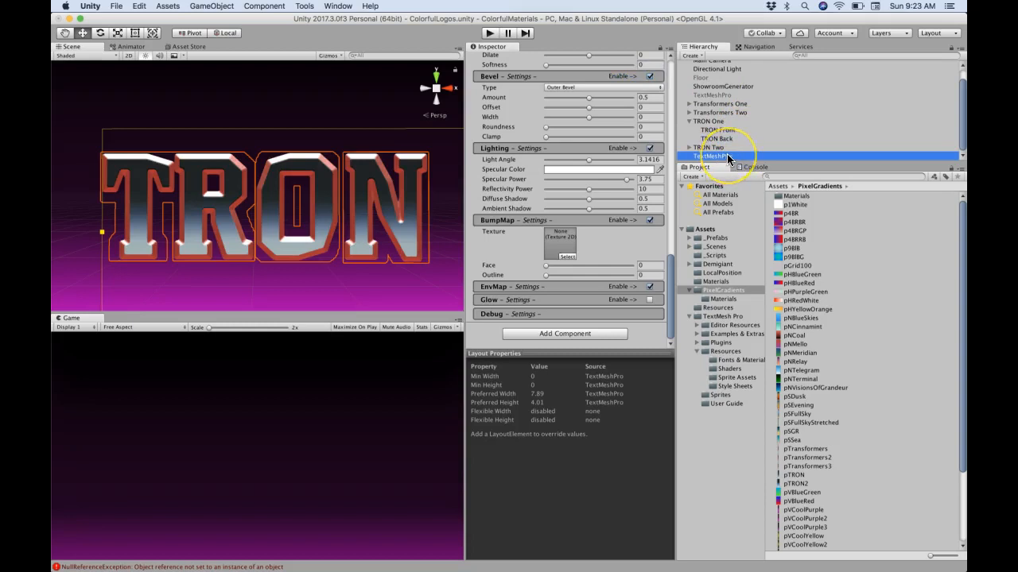
key(super+d)
key(Return)
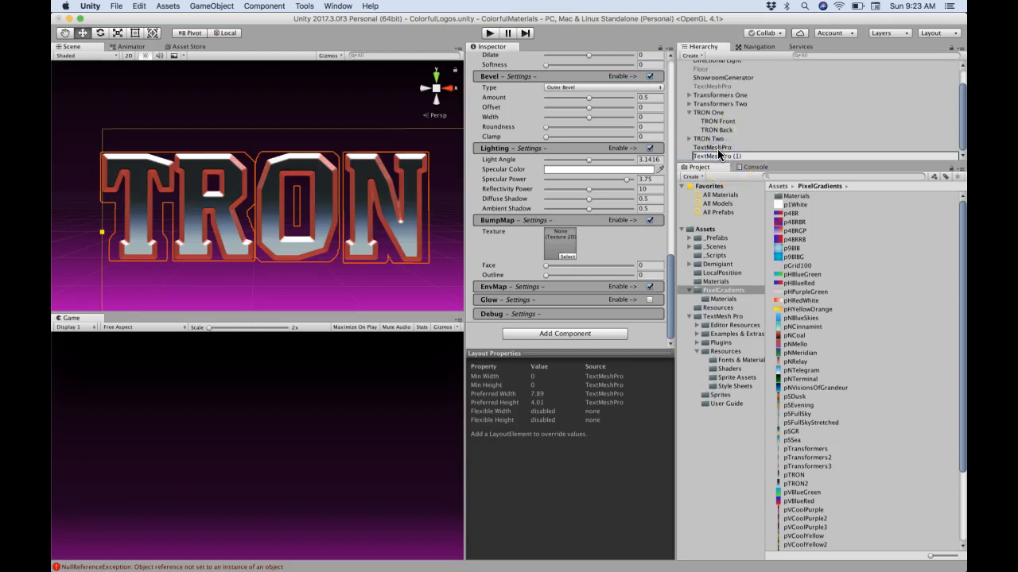
click(718, 149)
click(709, 157)
key(Return)
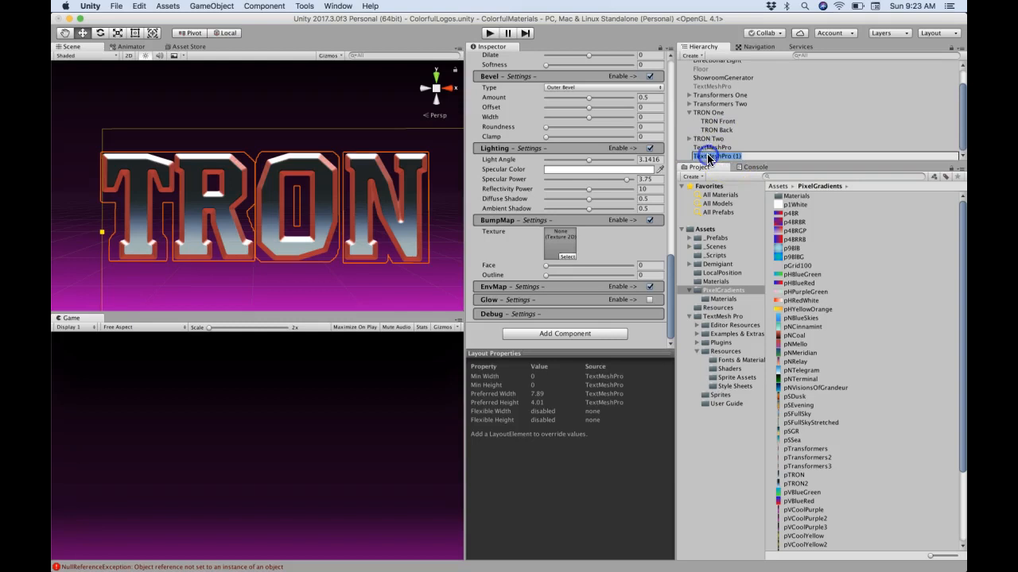
text(TextMeshPro Back)
key(Return)
Step: Duplicate the HammerheadBlack SDF font asset in the Assets folder and rename the copy HammerheadBlack SDF Back
click(705, 229)
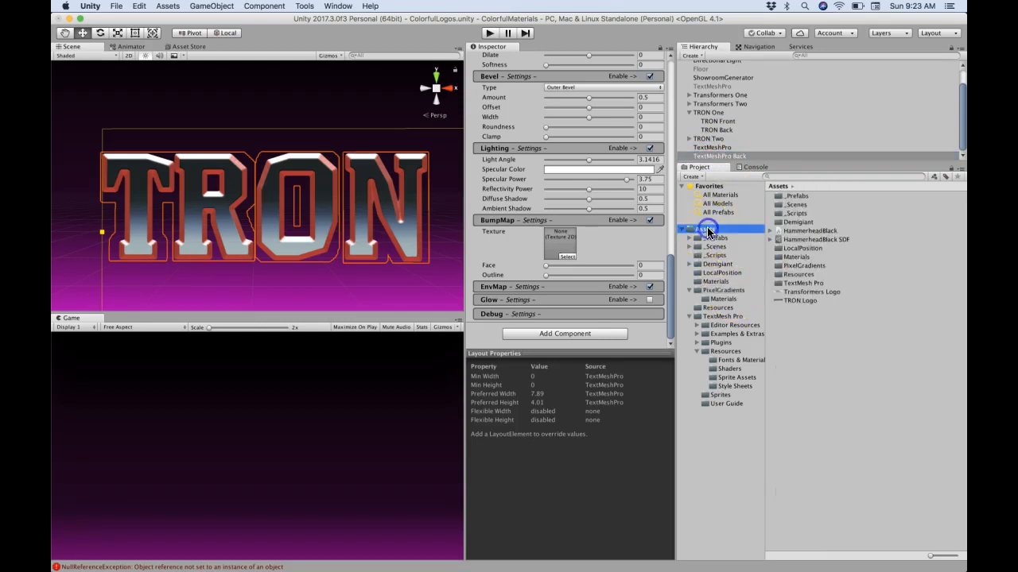
click(795, 240)
click(806, 242)
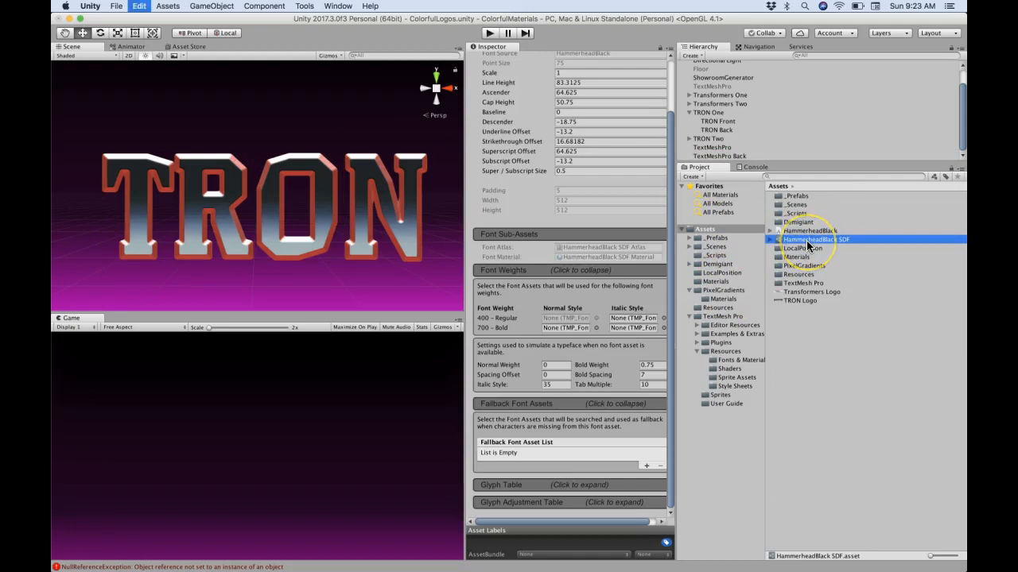
key(super+d)
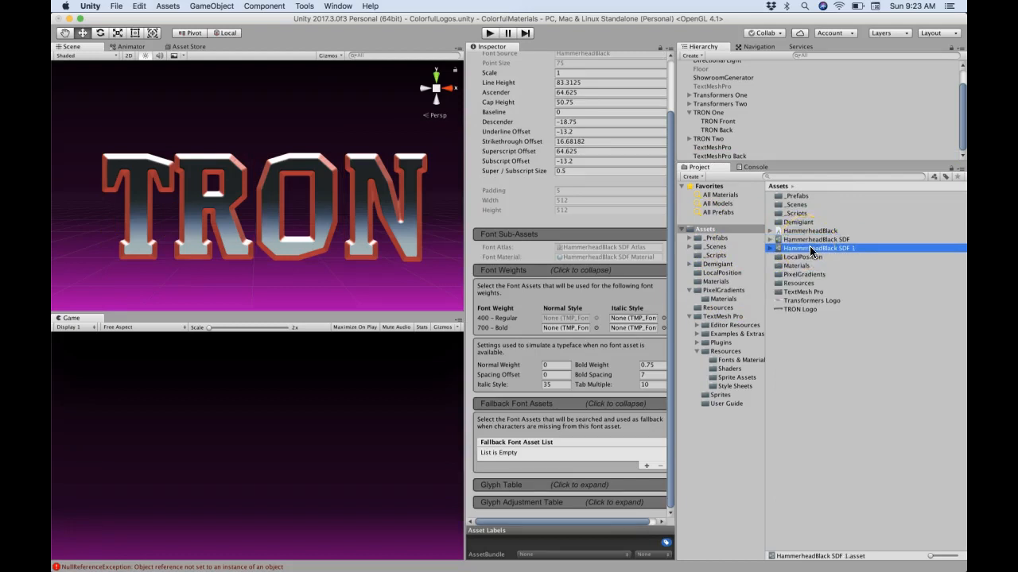
key(Return)
key(BackSpace)
text(Back)
key(Return)
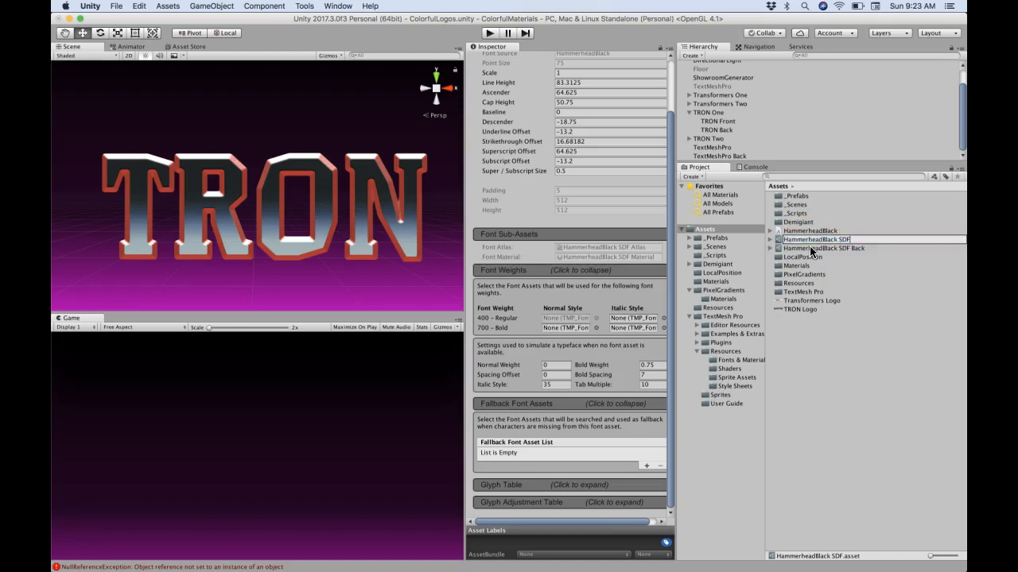
Step: Rename the original font asset HammerheadBlack SDF Front and the original lettering object TextMeshPro Front
text(Front)
key(Return)
click(750, 148)
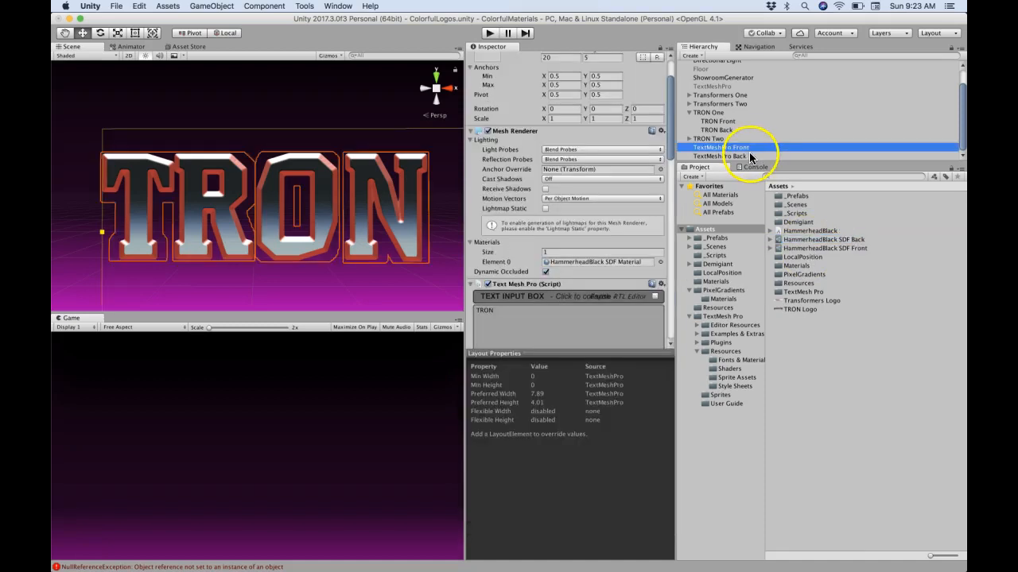
Step: Assign the HammerheadBlack SDF Back font asset to TextMeshPro Back and set the object's Z position to 0.01
click(746, 157)
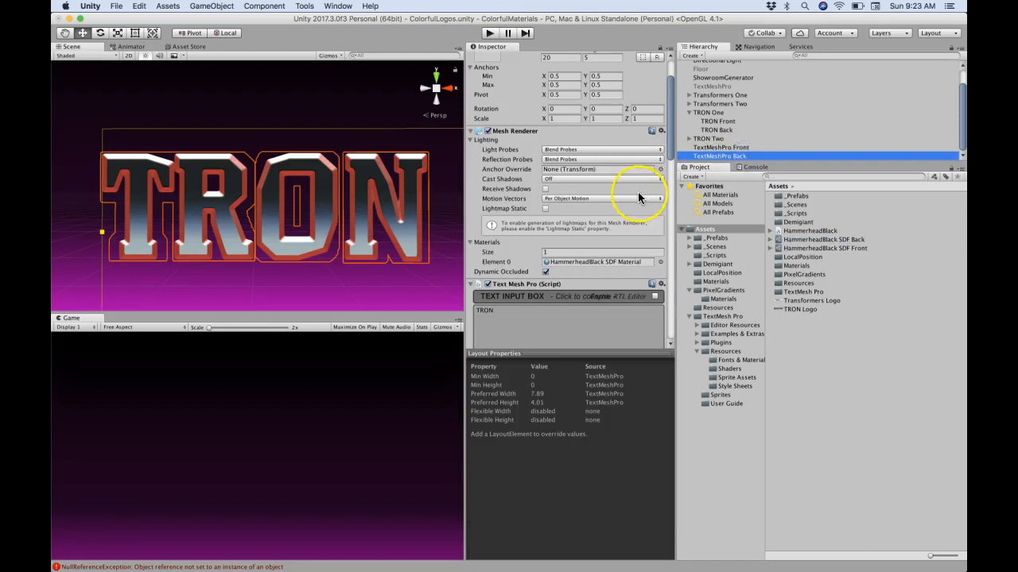
scroll(656, 195, down, 5)
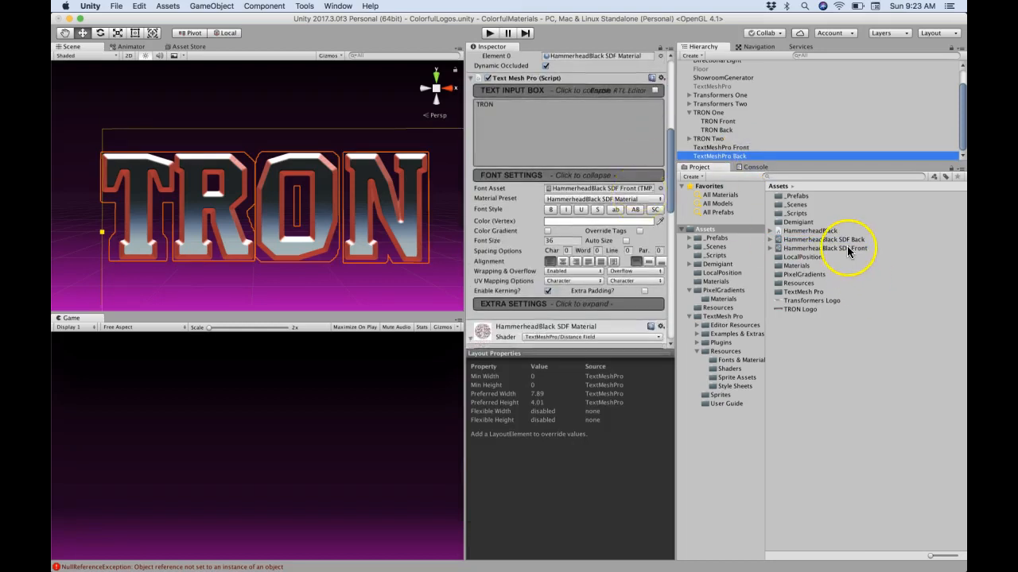
drag(836, 239, 641, 189)
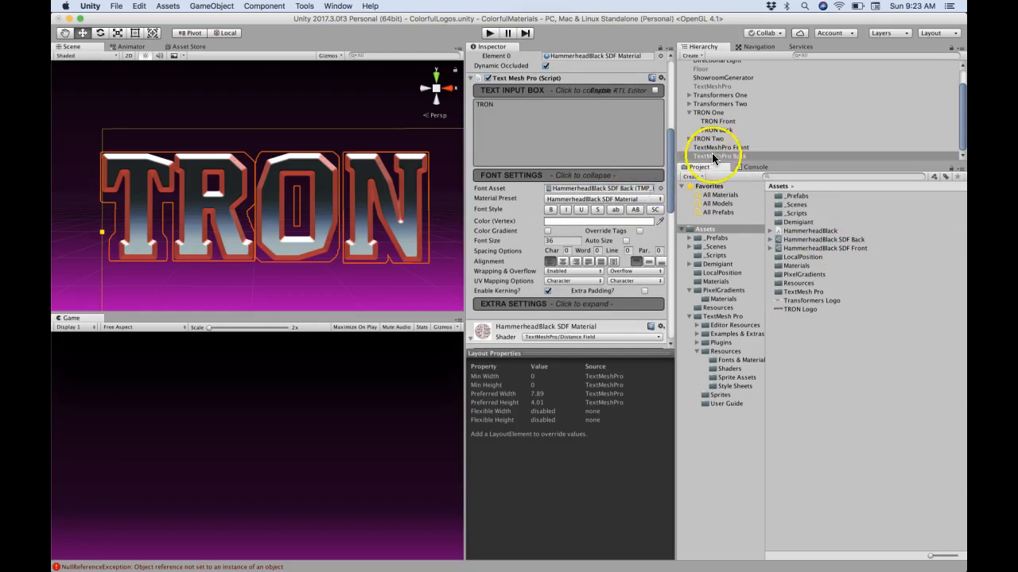
scroll(623, 204, down, 10)
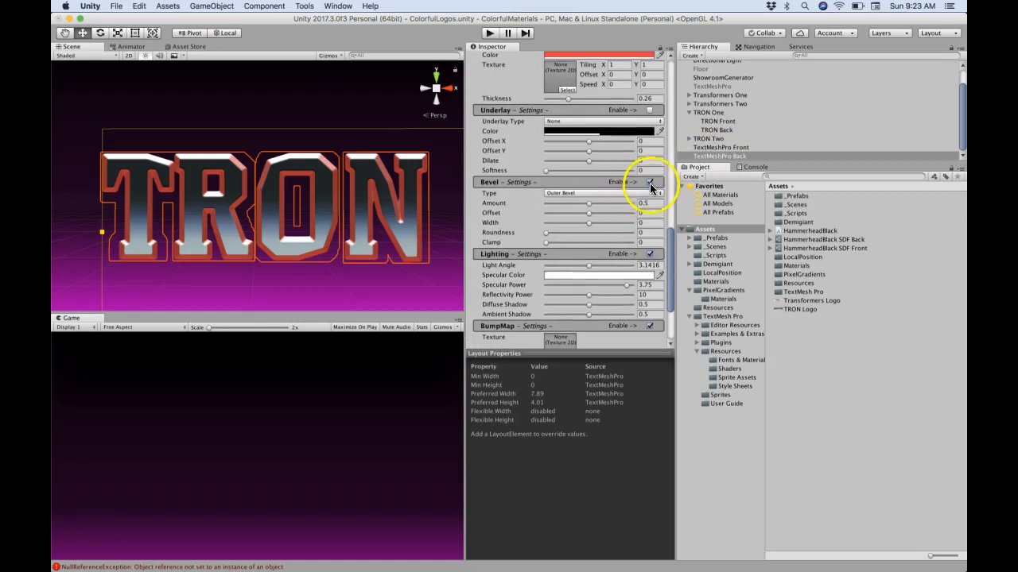
scroll(646, 174, up, 15)
click(641, 100)
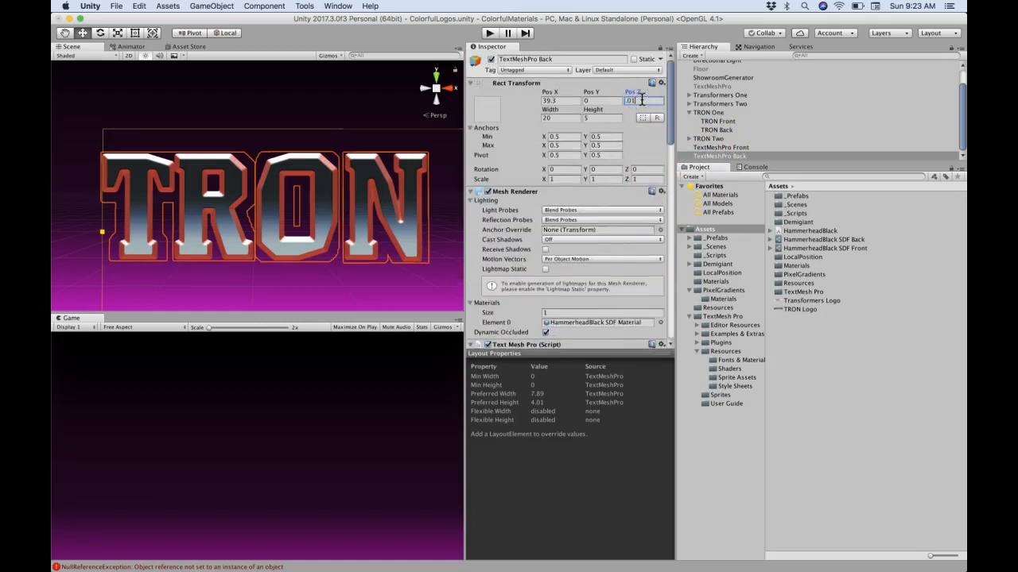
Step: Set the alpha of the face color to 0 in TextMeshPro Front's material, leaving only its outline opaque
click(720, 147)
scroll(620, 194, down, 5)
scroll(625, 193, down, 5)
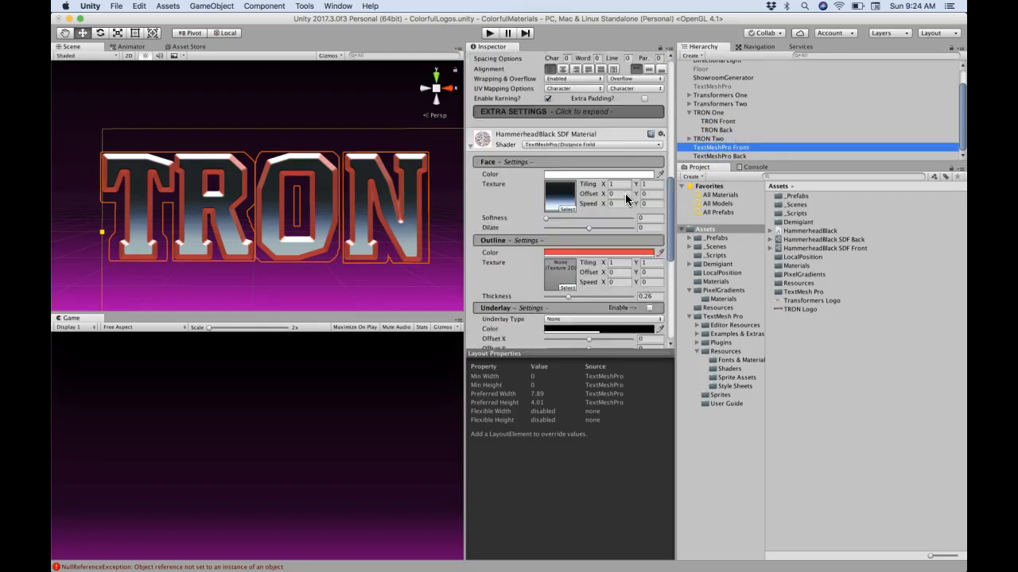
click(568, 154)
drag(134, 497, 64, 499)
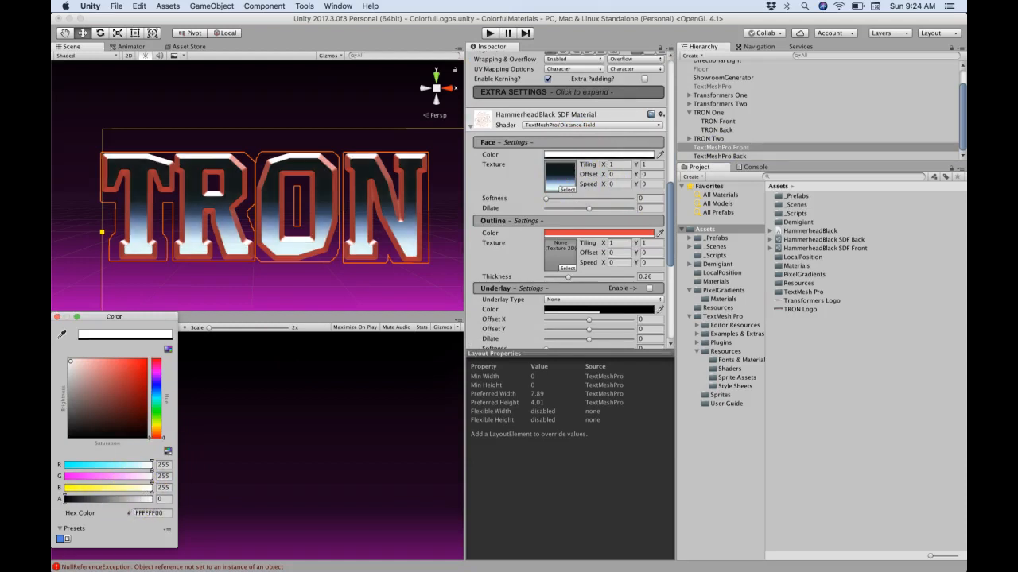
click(56, 316)
Step: Fly around the scene to examine the layered TRON lettering and the finished Transformers and TRON logos
alt+drag(256, 283, 264, 291)
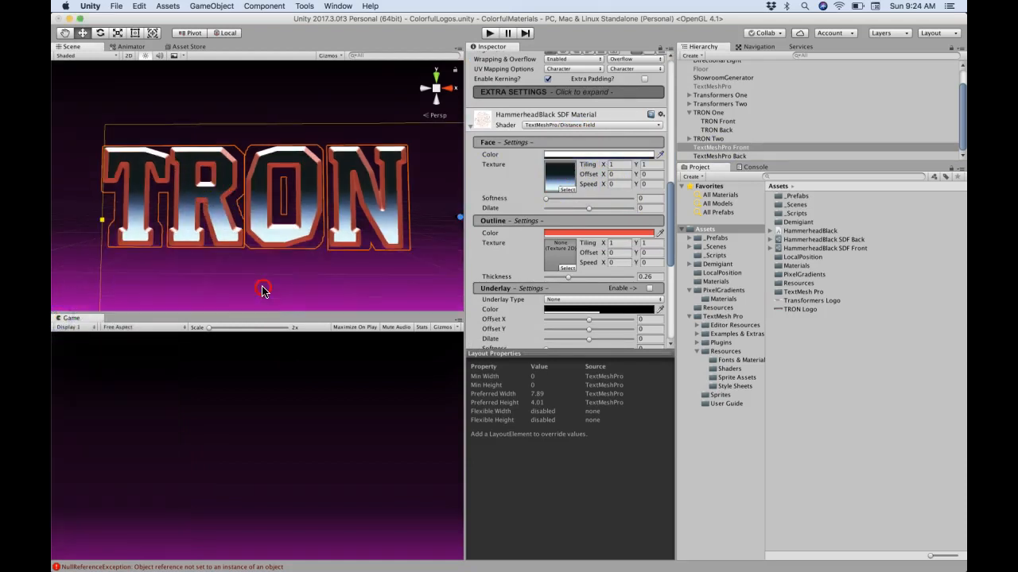
key(a)
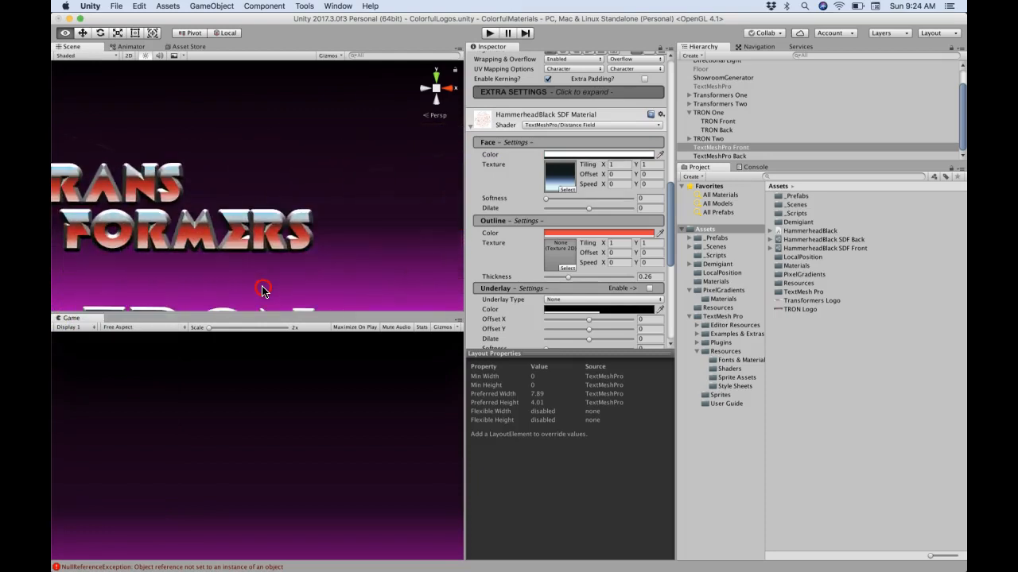
key(s)
key(a)
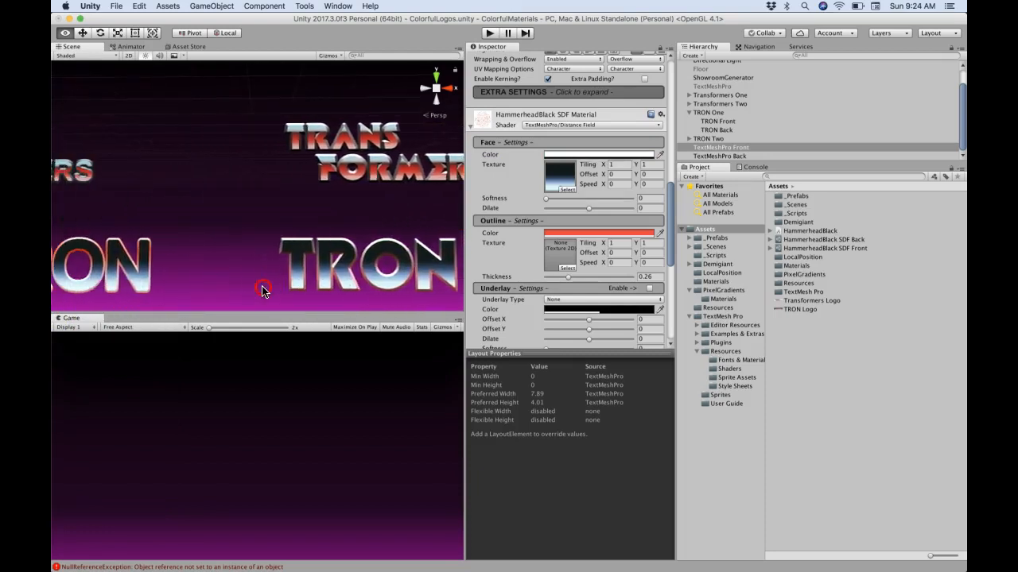
key(d)
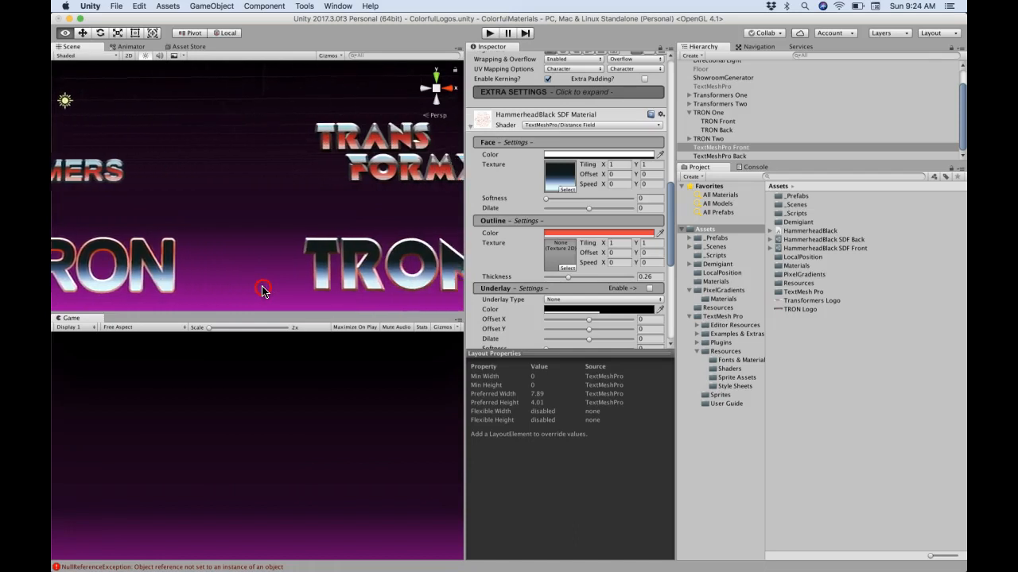
right_drag(263, 288, 267, 305)
key(d)
key(w)
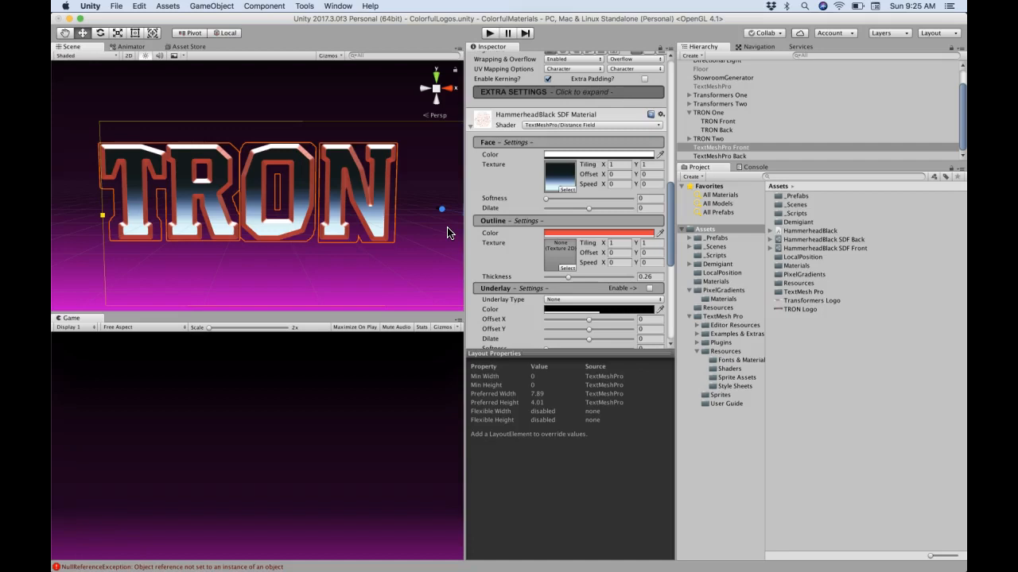
Step: Try pHBlueGreen, pHPurpleGreen, pNTelegram and another pixel gradient as the face texture of TextMeshPro Back's material
click(715, 290)
drag(793, 260, 559, 182)
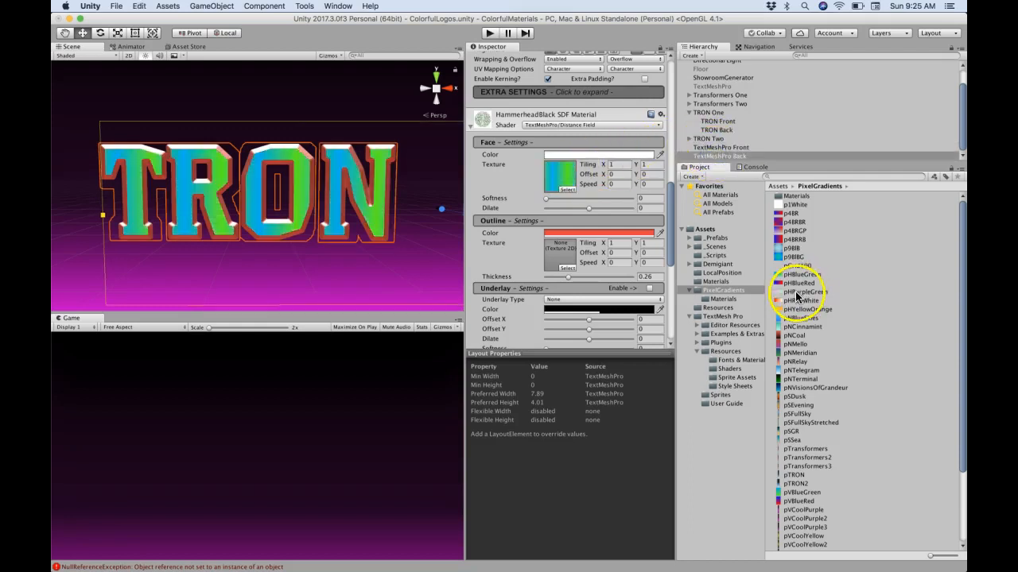
drag(798, 297, 561, 177)
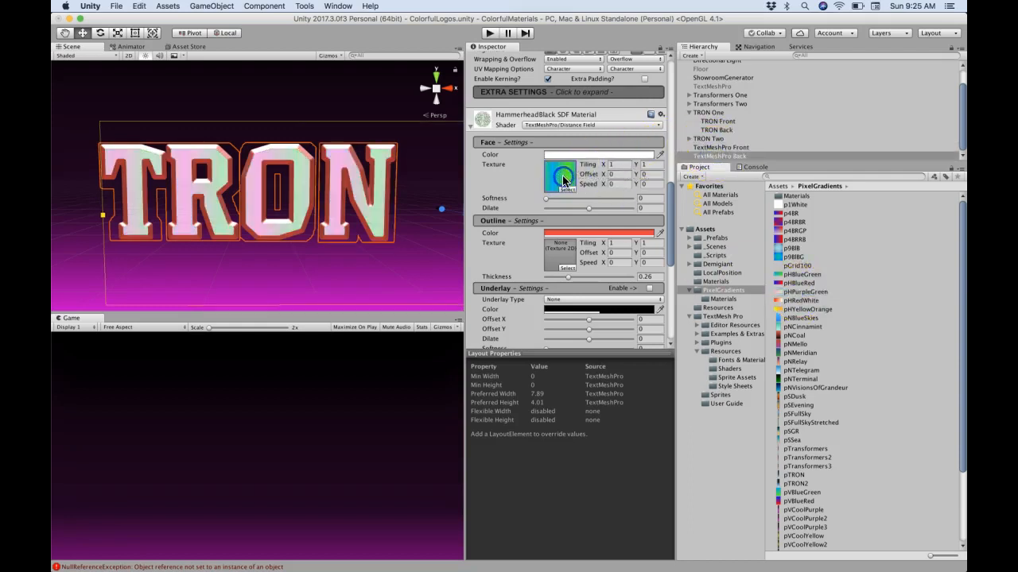
drag(790, 371, 554, 171)
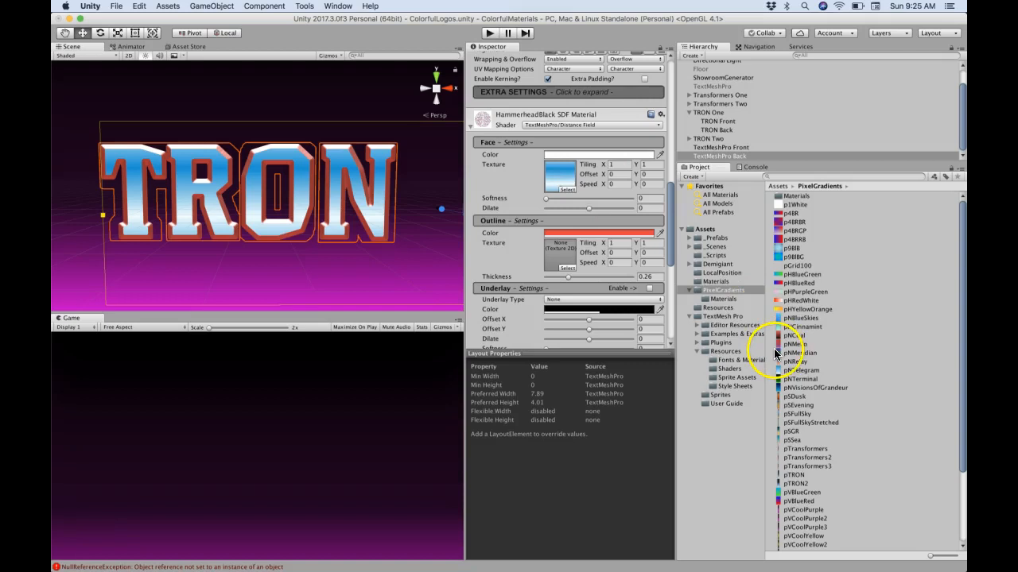
scroll(788, 358, down, 2)
drag(793, 364, 561, 177)
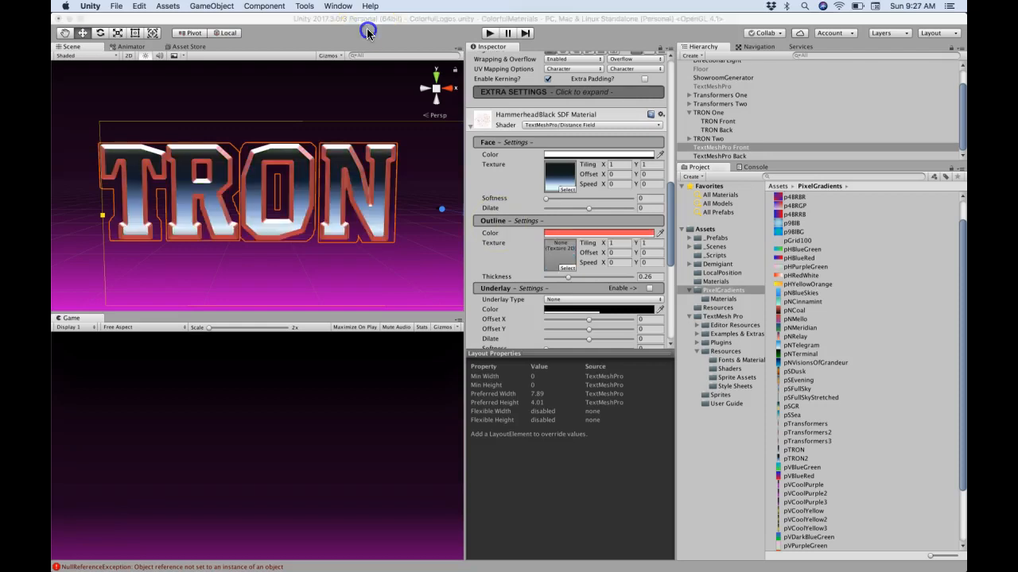
Step: Compare the new TextMesh Pro lettering with the previously made TRON logo and the Transformers logos in the scene
click(367, 34)
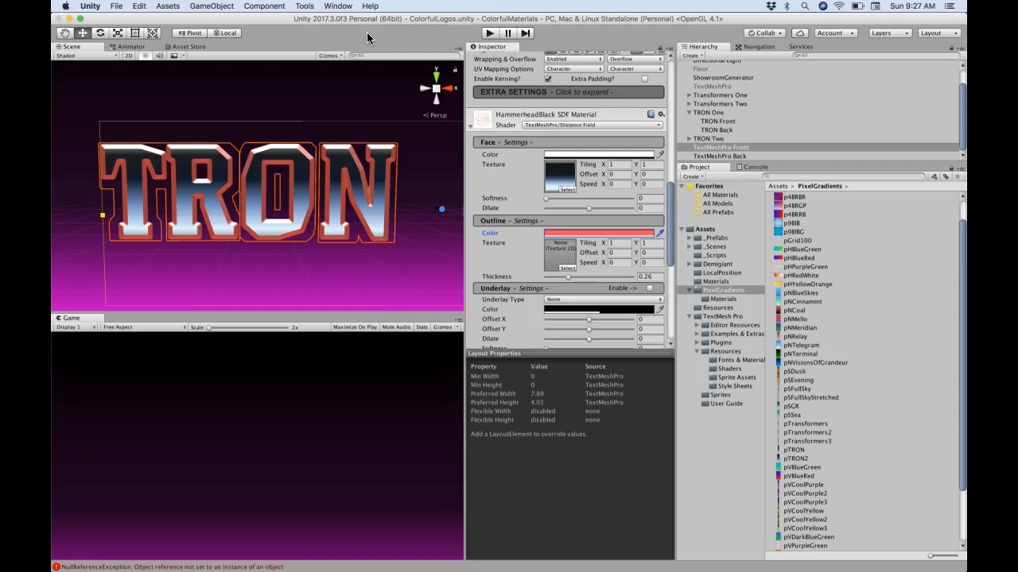
right_drag(350, 93, 350, 94)
key(a)
key(d)
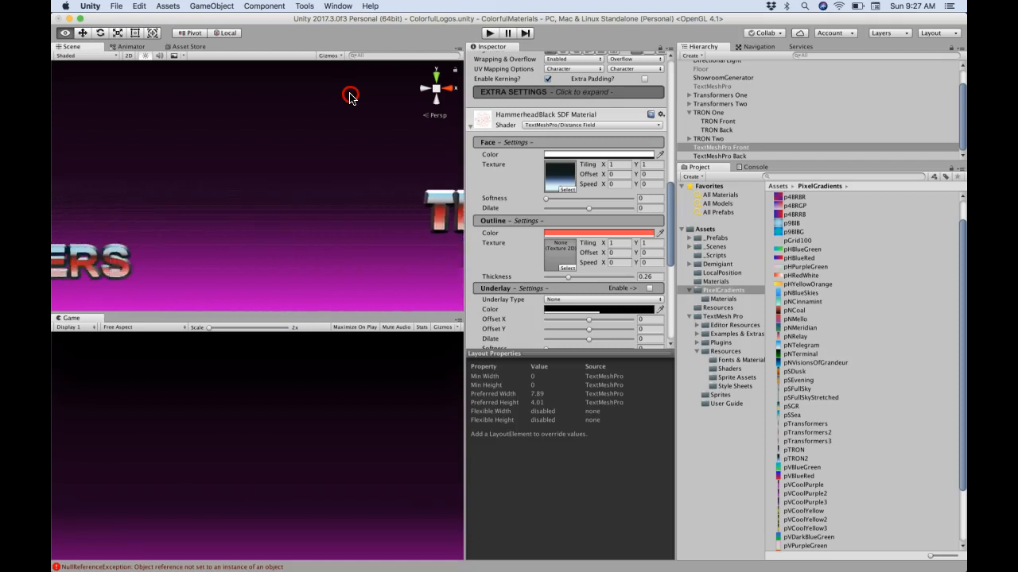
key(a)
key(q)
key(d)
key(d)
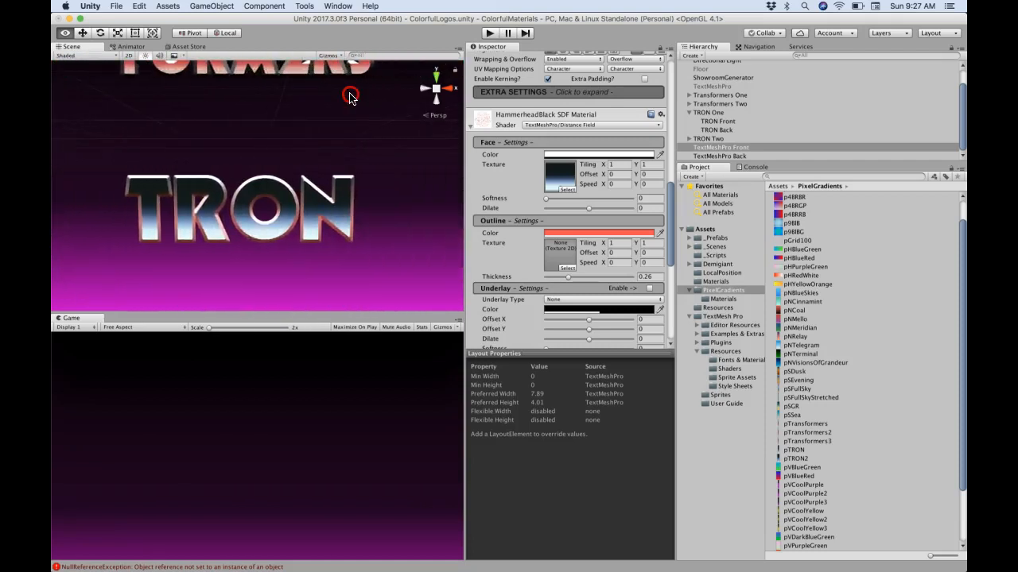
key(d)
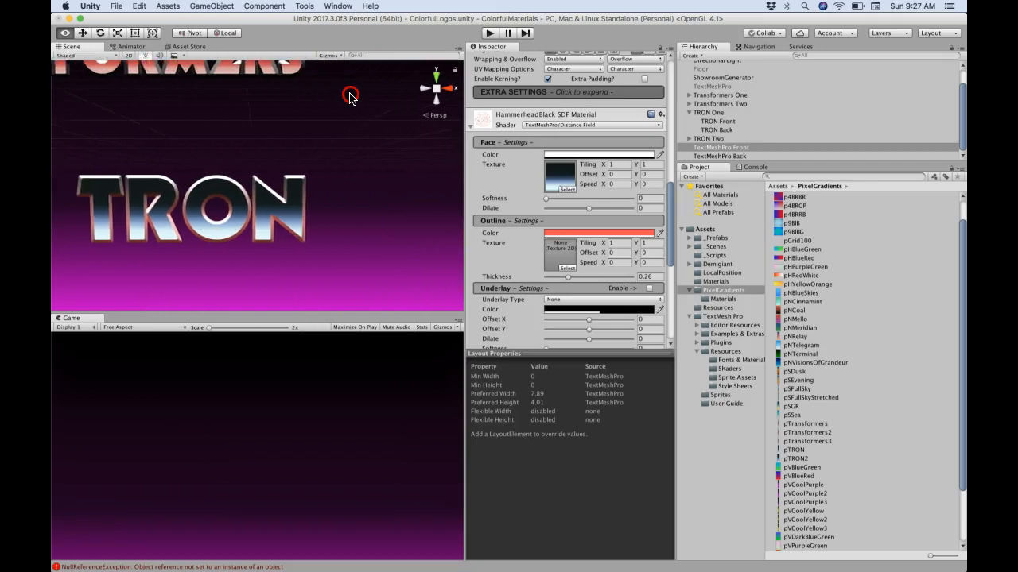
key(w)
key(e)
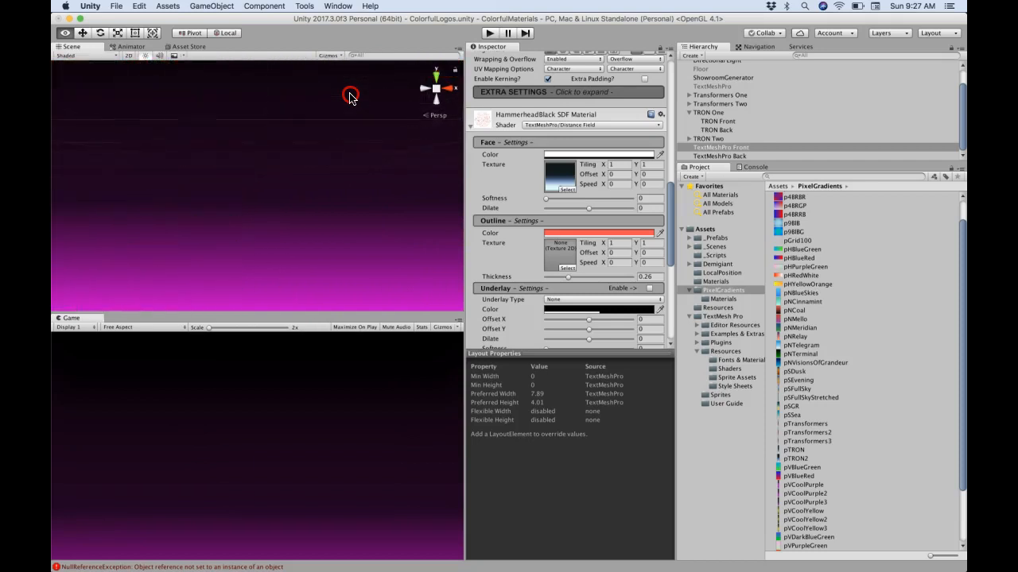
key(d)
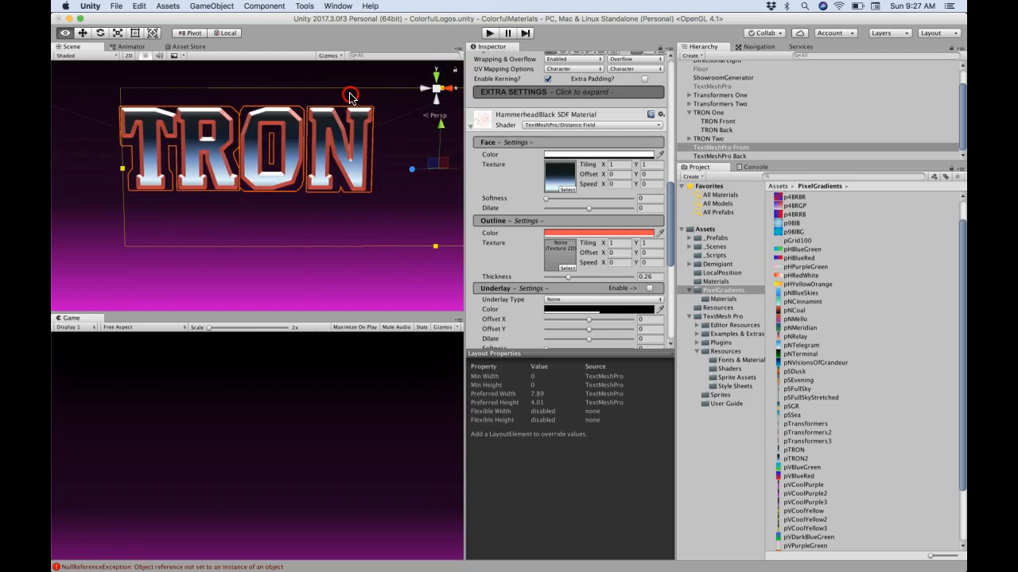